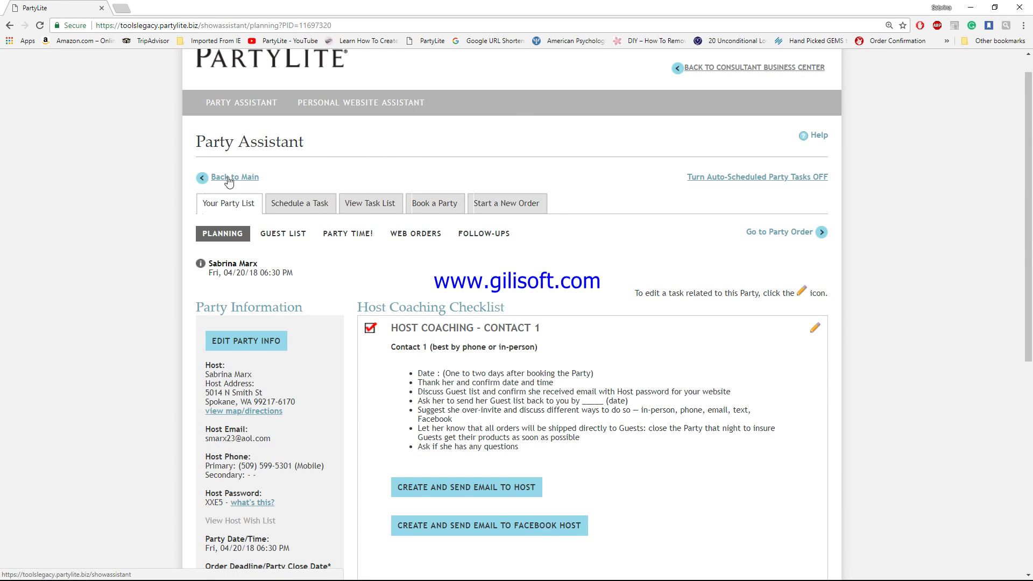
Step: Go back from the party planning page to the April 2018 party list
{"action": "left_click", "coordinate": [229, 178]}
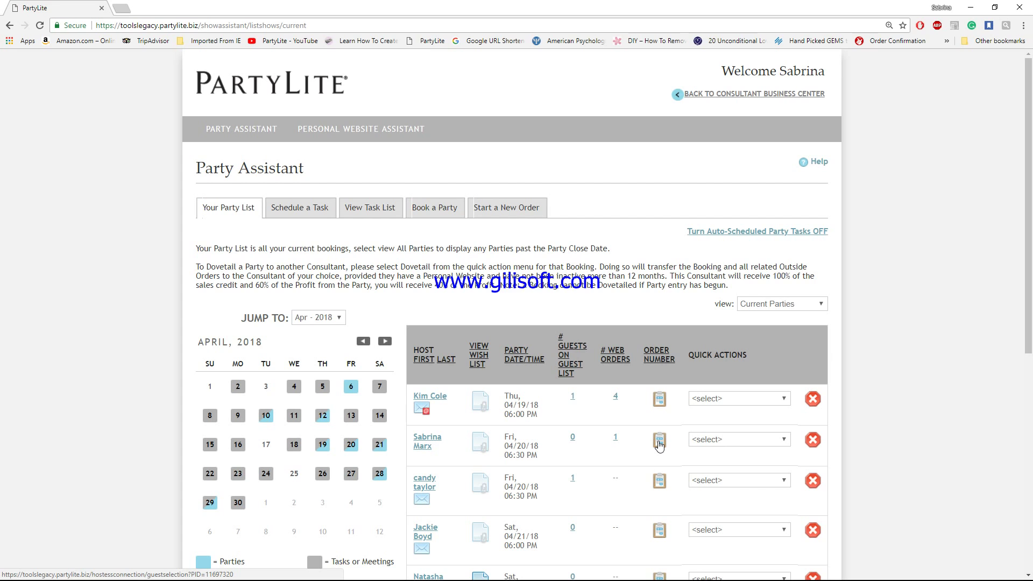
Step: Open order entry for the host's party and confirm continuing to party order entry
{"action": "left_click", "coordinate": [659, 443]}
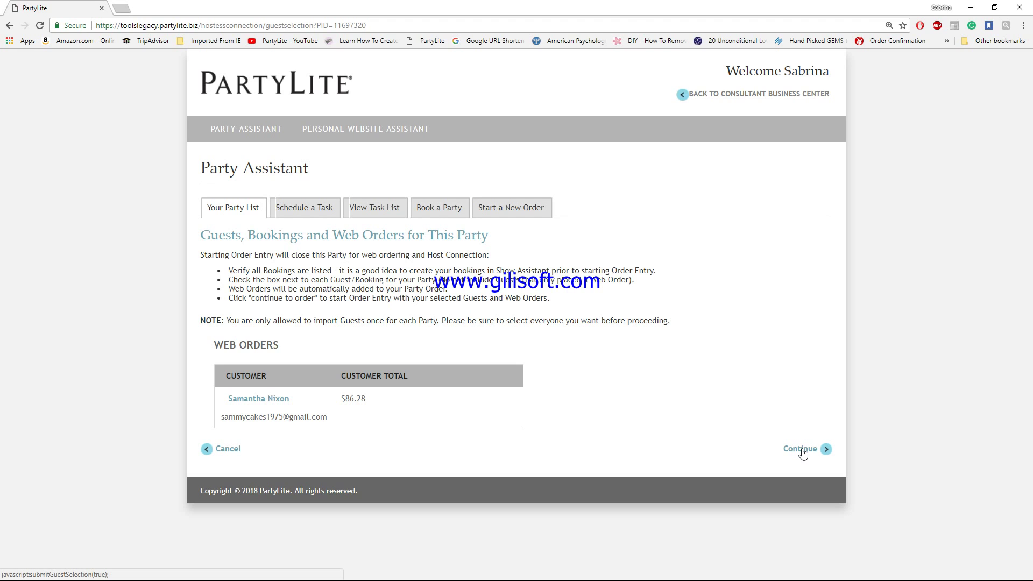
{"action": "left_click", "coordinate": [802, 452]}
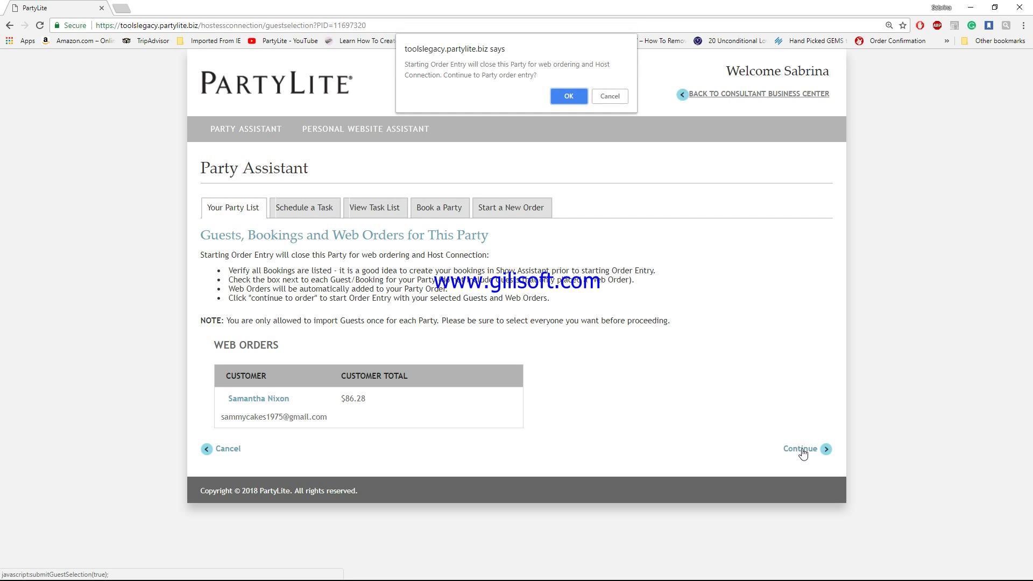
Step: Confirm the dialog, then set buying guests to 2 and bookings obtained to 1
{"action": "left_click", "coordinate": [569, 96]}
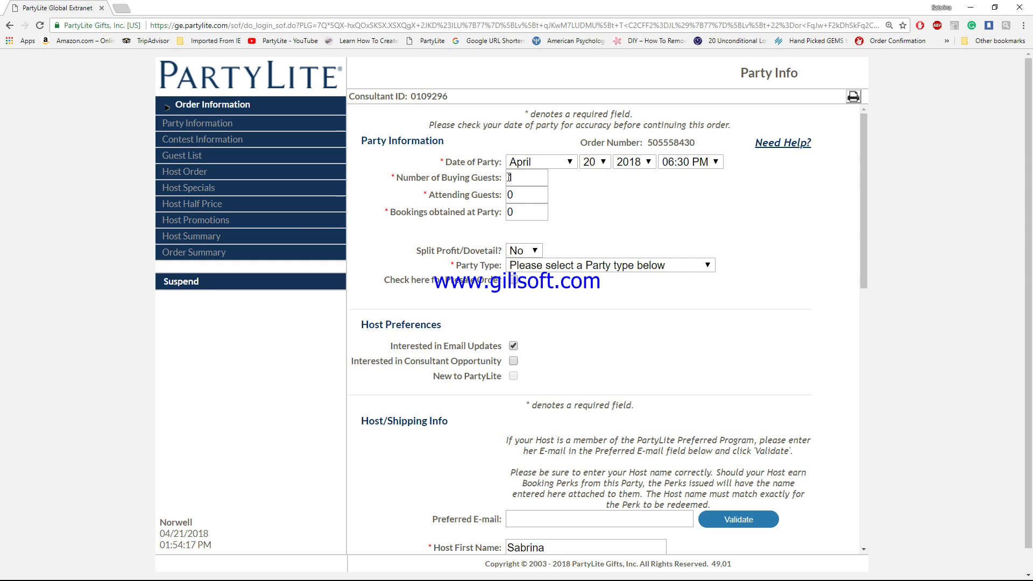
{"action": "double_click", "coordinate": [509, 177]}
{"action": "type", "text": "2"}
{"action": "left_click", "coordinate": [594, 201]}
{"action": "double_click", "coordinate": [509, 211]}
{"action": "type", "text": "1"}
{"action": "left_click", "coordinate": [606, 212]}
{"action": "left_click", "coordinate": [708, 266]}
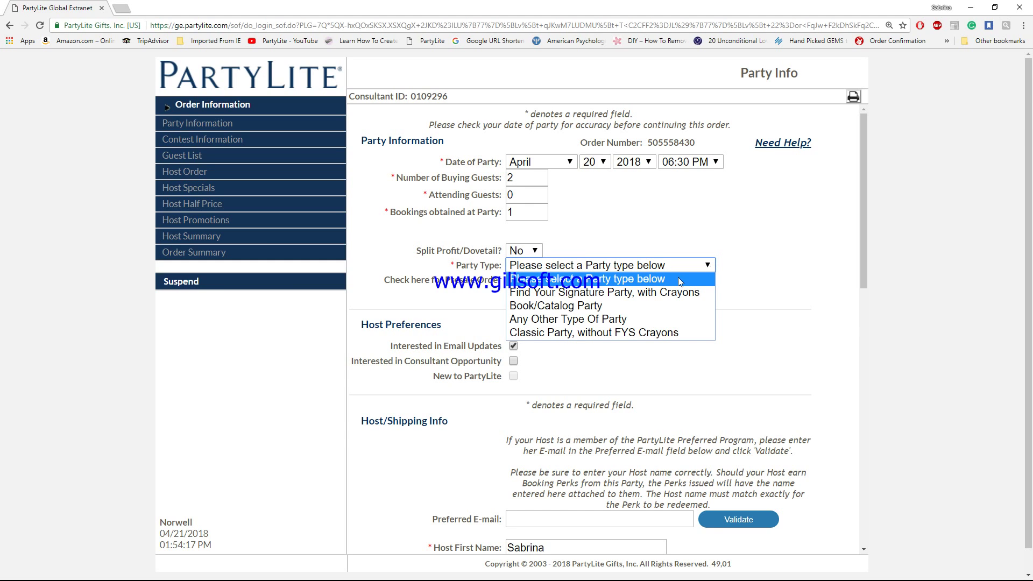
Step: Choose Book/Catalog Party as the party type and submit the Party Info form
{"action": "left_click", "coordinate": [596, 307]}
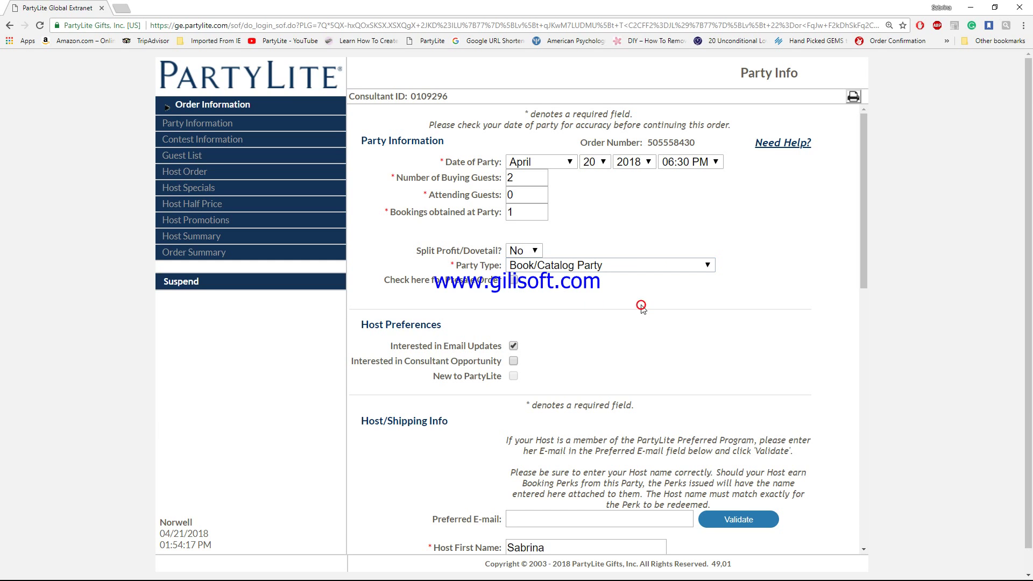
{"action": "scroll", "coordinate": [574, 387], "scroll_direction": "down", "scroll_amount": 1}
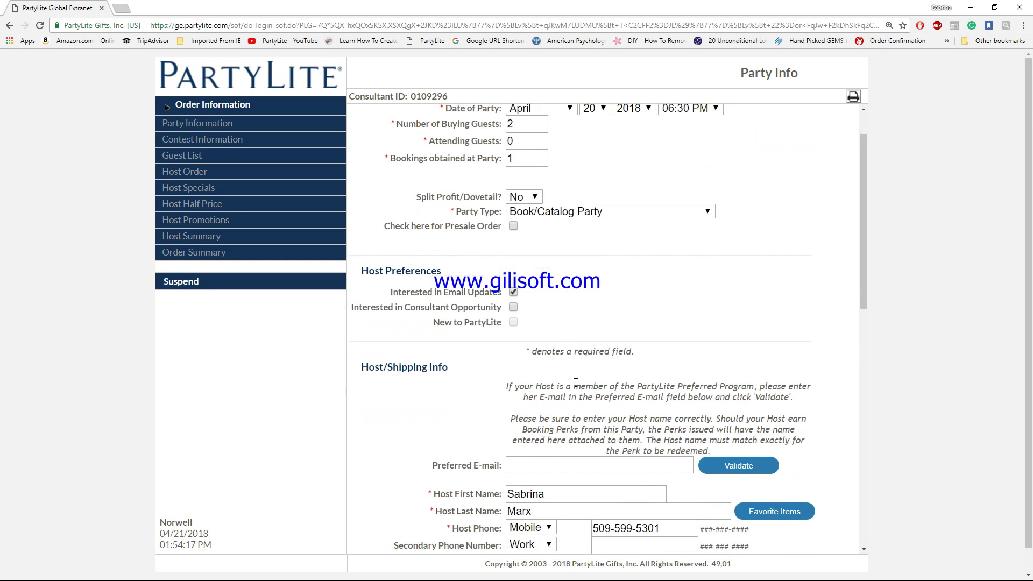
{"action": "scroll", "coordinate": [576, 382], "scroll_direction": "down", "scroll_amount": 4}
{"action": "scroll", "coordinate": [576, 385], "scroll_direction": "up", "scroll_amount": 3}
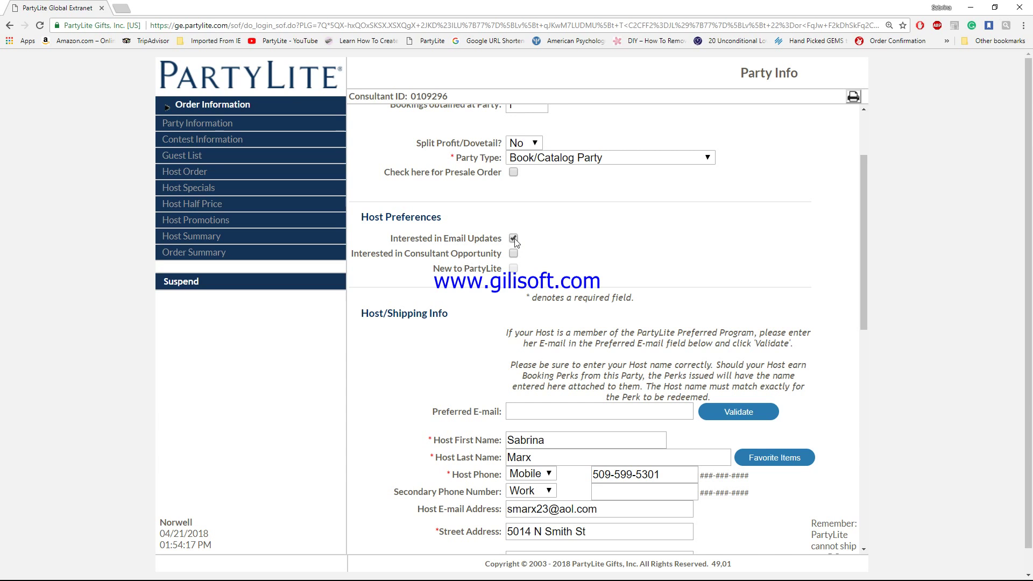
{"action": "scroll", "coordinate": [612, 263], "scroll_direction": "down", "scroll_amount": 5}
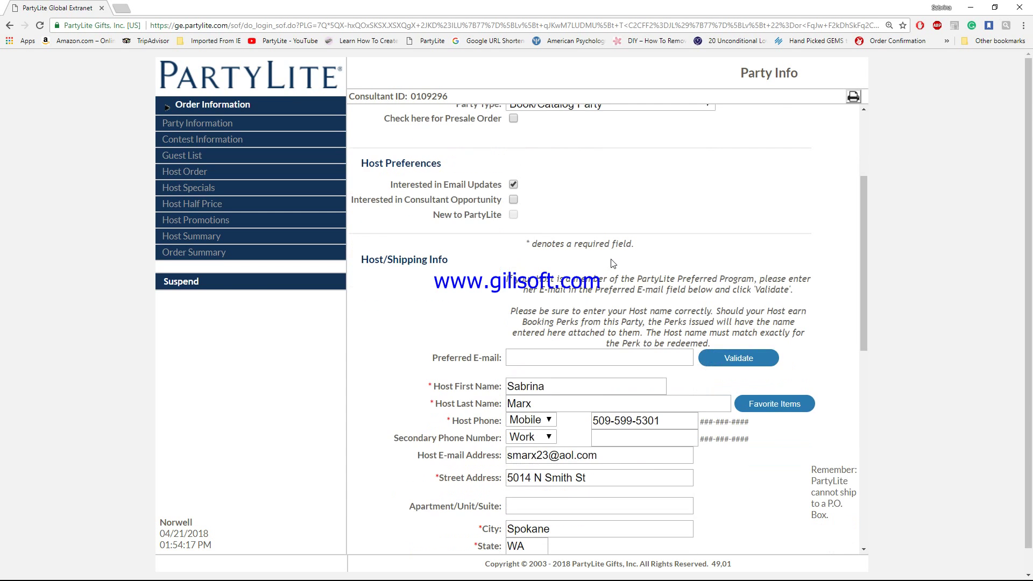
{"action": "scroll", "coordinate": [612, 260], "scroll_direction": "down", "scroll_amount": 2}
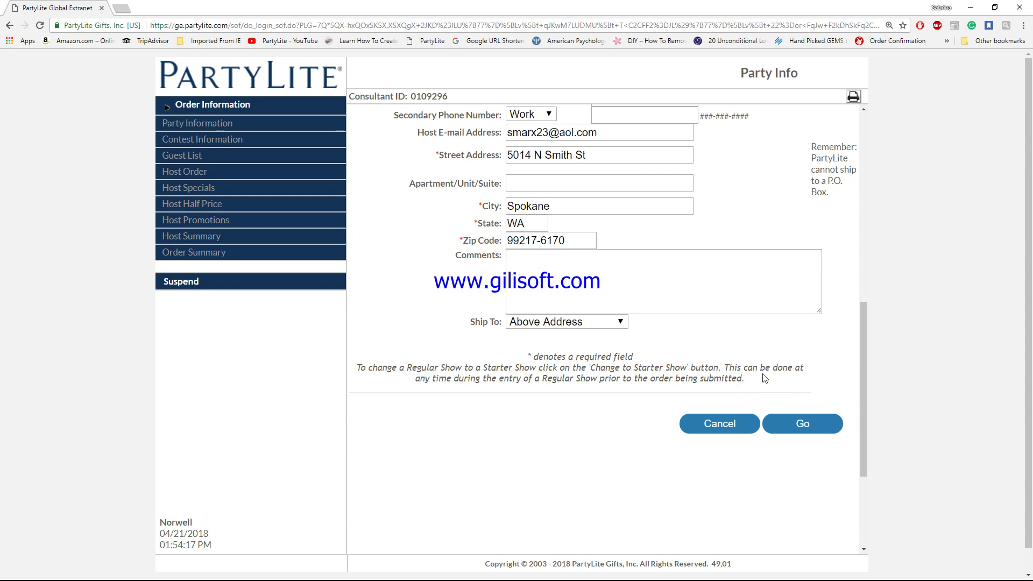
{"action": "scroll", "coordinate": [769, 377], "scroll_direction": "down", "scroll_amount": 1}
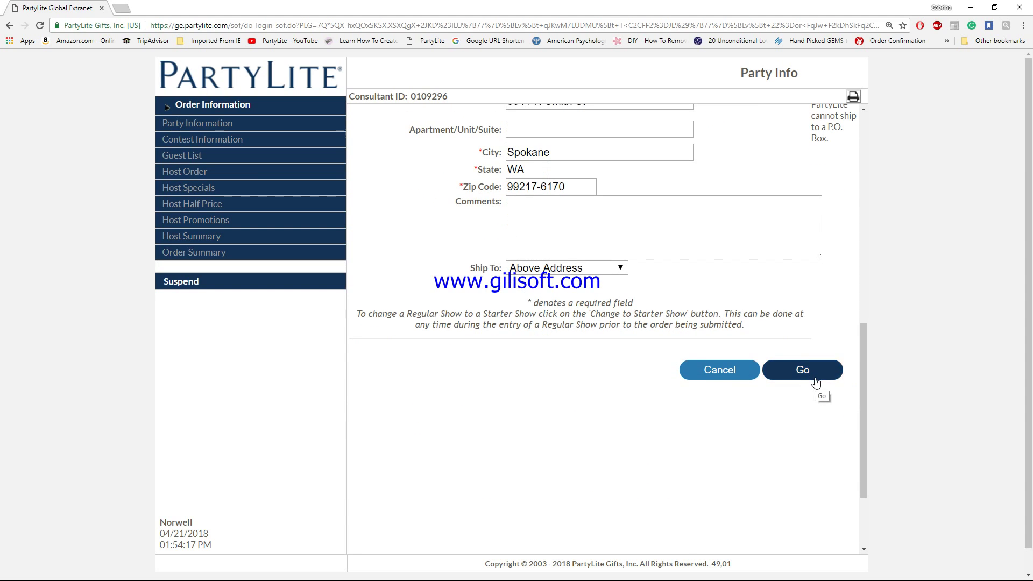
{"action": "left_click", "coordinate": [811, 375]}
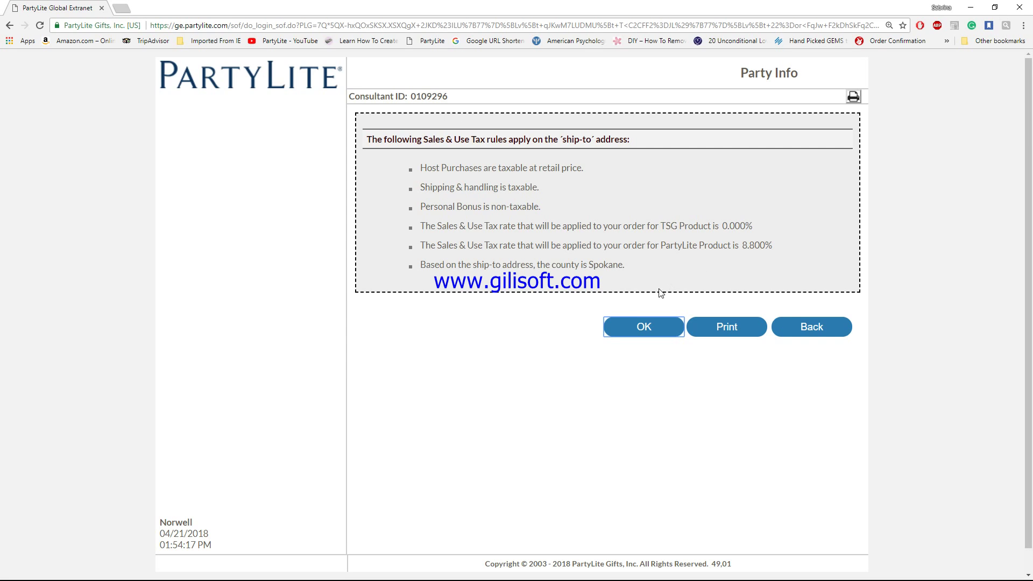
Step: Accept the Sales & Use Tax rules (8.800%, Spokane county) to reach Contest Information
{"action": "left_click", "coordinate": [640, 328]}
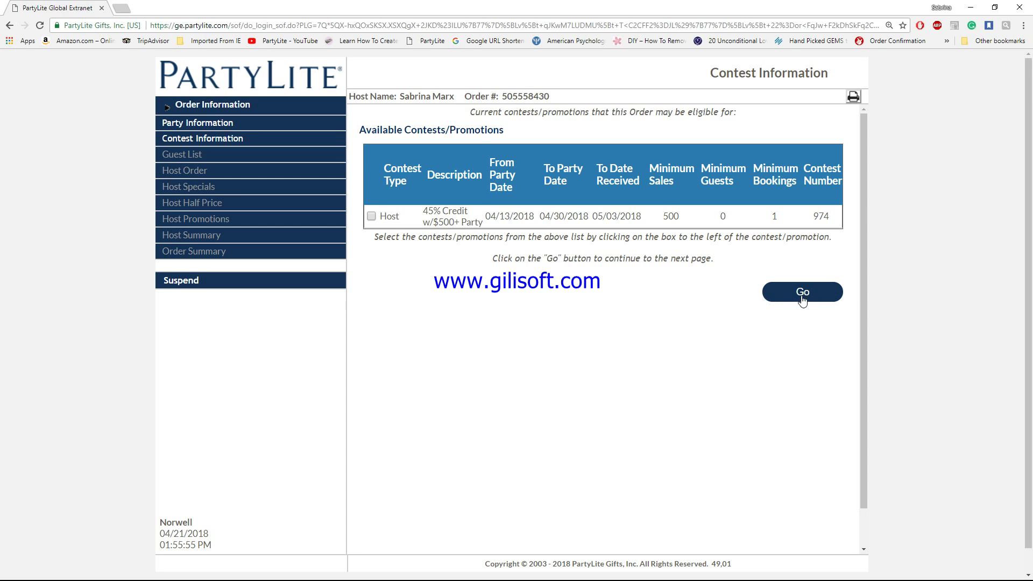
Step: Continue past Contest Information and open Guest 1's order for editing
{"action": "left_click", "coordinate": [804, 292]}
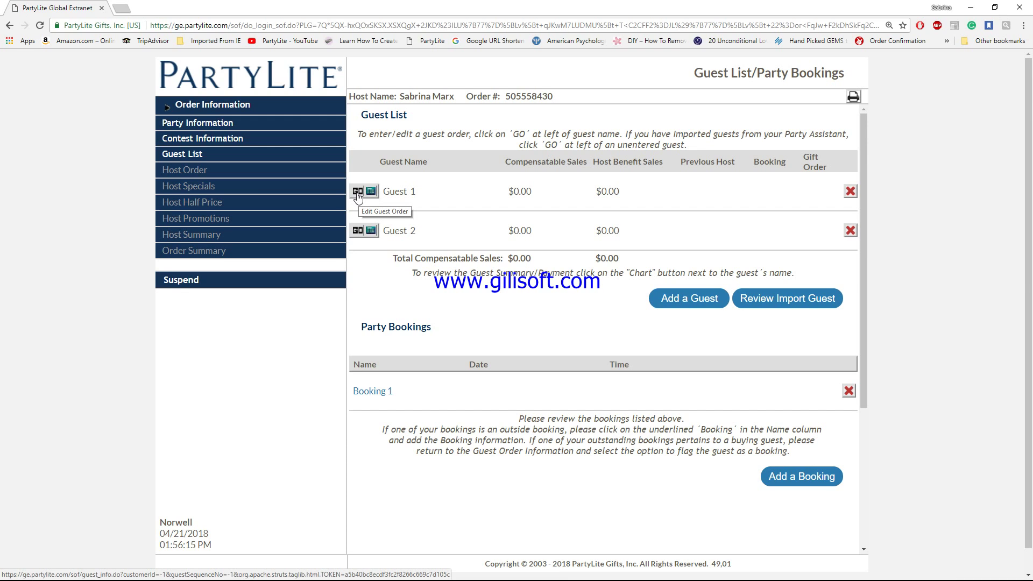
{"action": "left_click", "coordinate": [357, 194]}
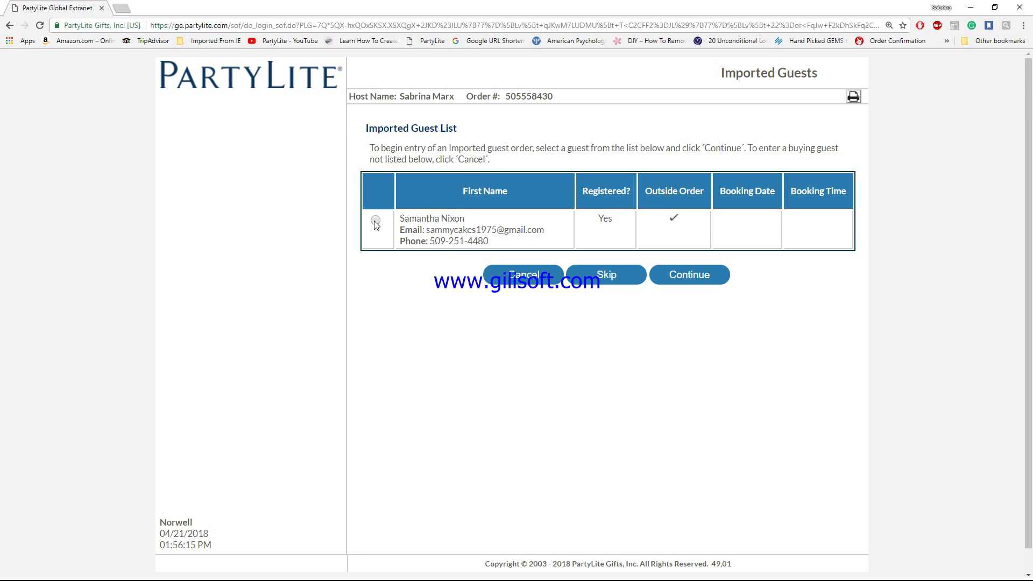
Step: Load the imported web-order guest into Guest 1's order and review items totalling $67.80
{"action": "left_click", "coordinate": [376, 220]}
{"action": "left_click", "coordinate": [688, 277]}
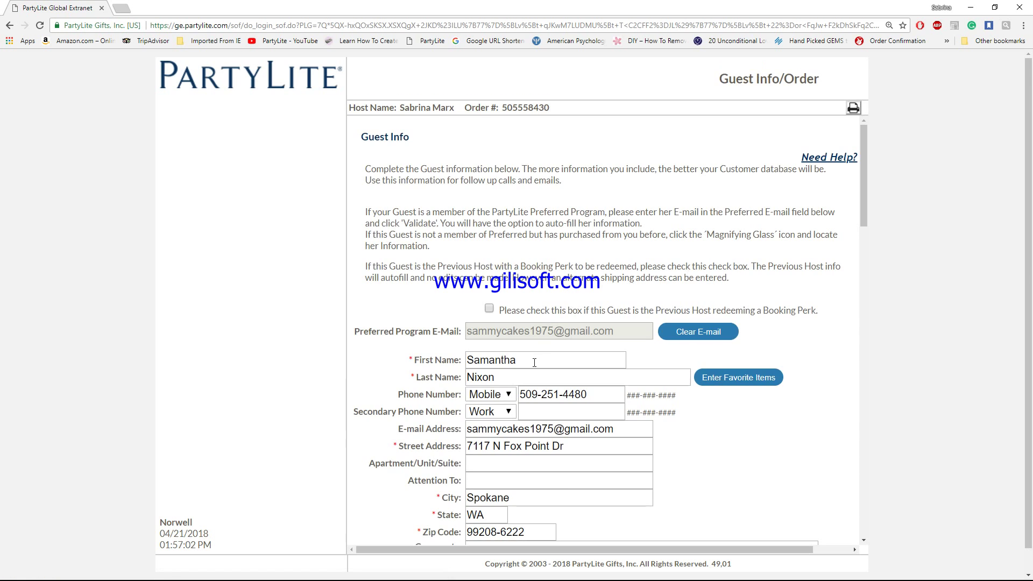
{"action": "scroll", "coordinate": [780, 426], "scroll_direction": "down", "scroll_amount": 4}
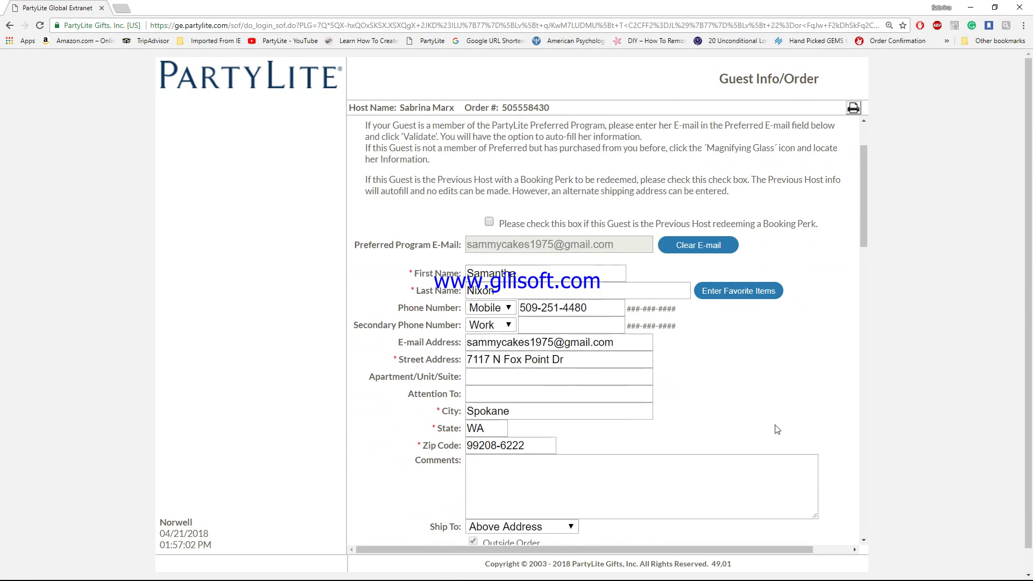
{"action": "scroll", "coordinate": [777, 429], "scroll_direction": "down", "scroll_amount": 4}
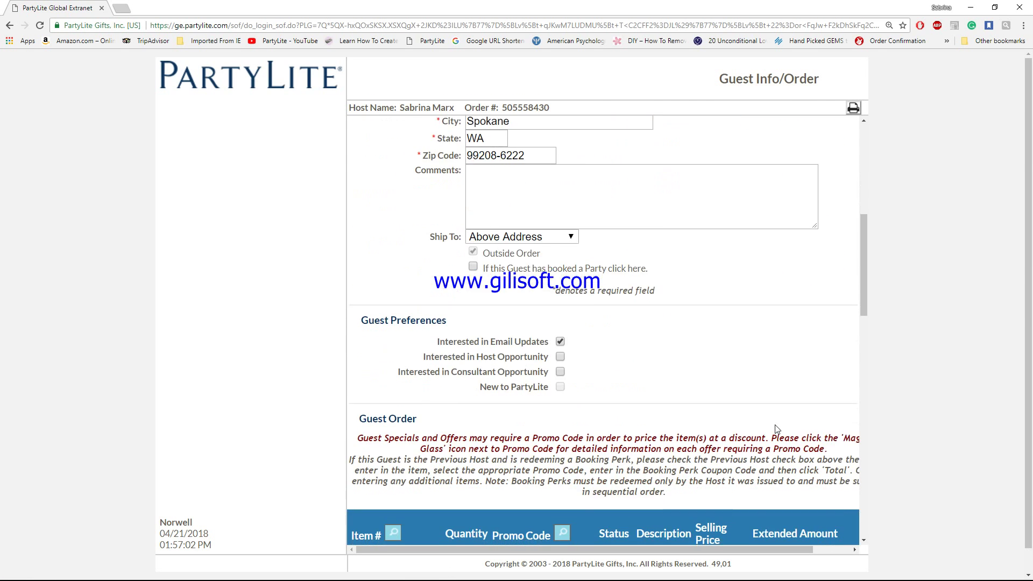
{"action": "scroll", "coordinate": [777, 429], "scroll_direction": "up", "scroll_amount": 6}
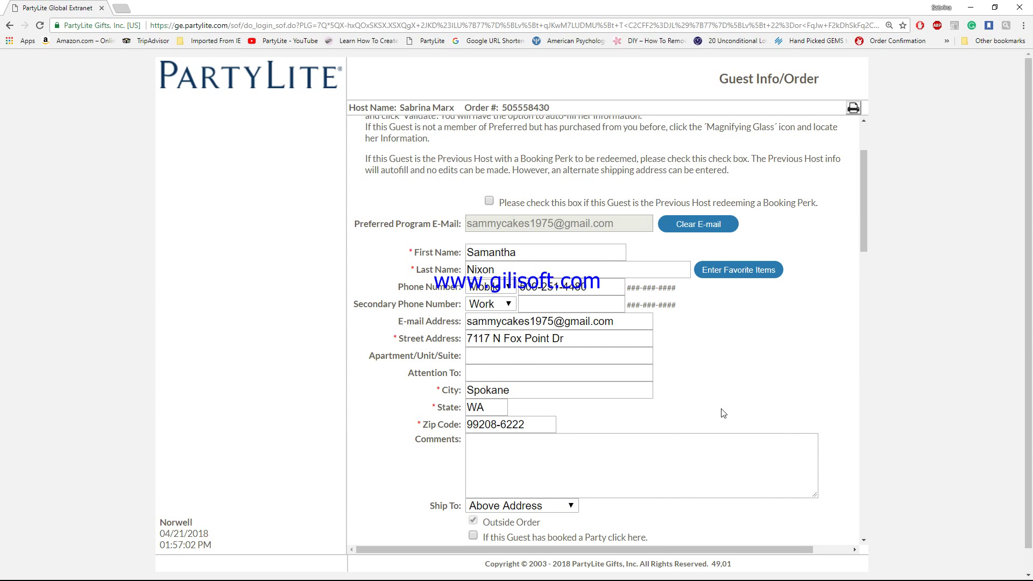
{"action": "scroll", "coordinate": [723, 414], "scroll_direction": "down", "scroll_amount": 6}
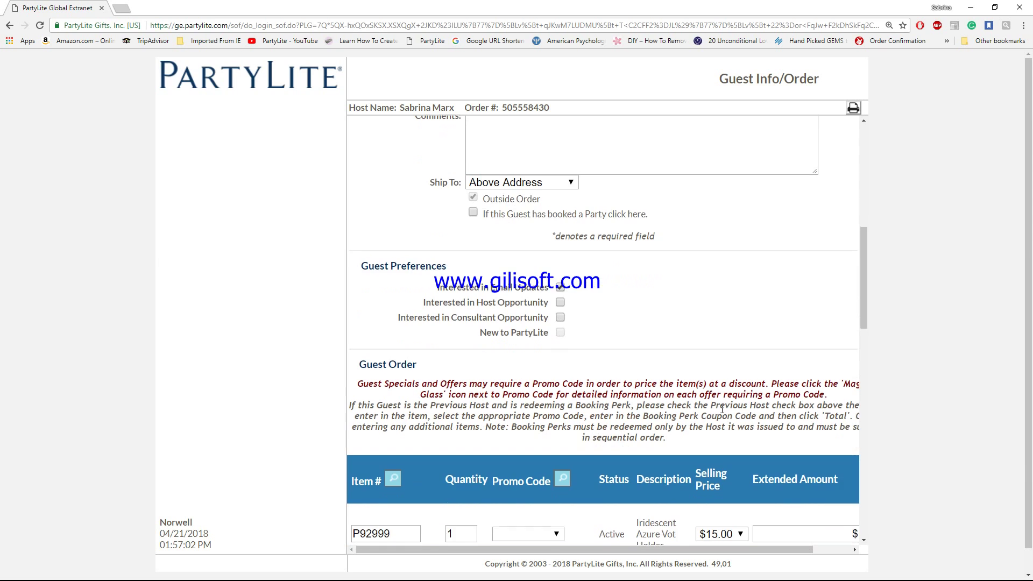
{"action": "scroll", "coordinate": [722, 409], "scroll_direction": "down", "scroll_amount": 3}
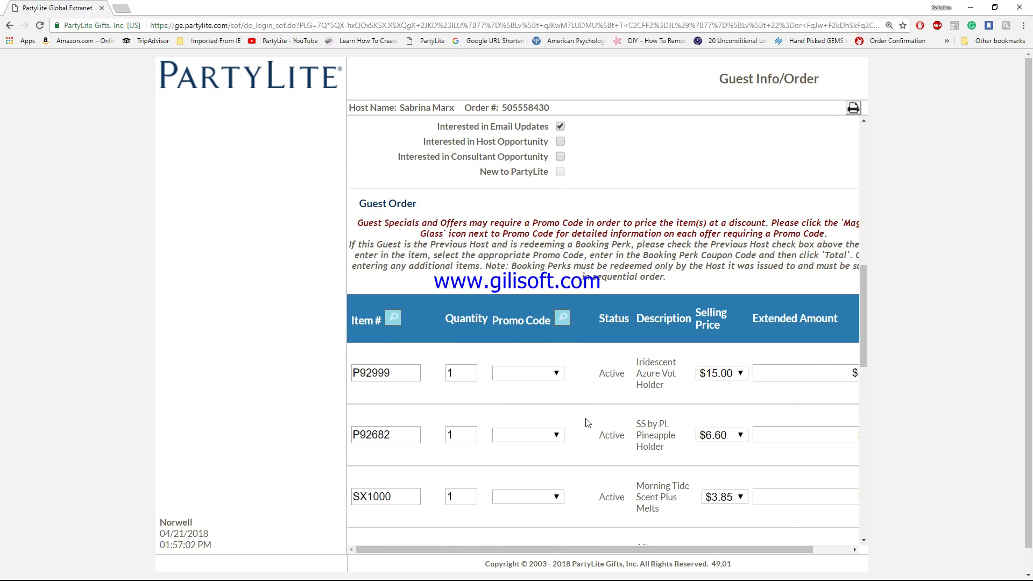
{"action": "scroll", "coordinate": [588, 423], "scroll_direction": "down", "scroll_amount": 1}
{"action": "scroll", "coordinate": [587, 423], "scroll_direction": "down", "scroll_amount": 6}
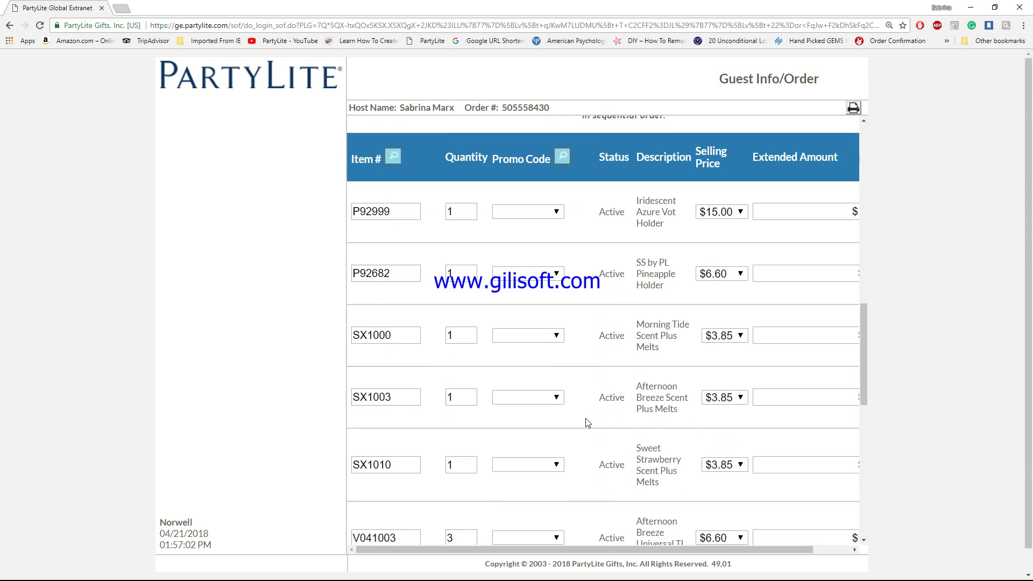
{"action": "scroll", "coordinate": [588, 423], "scroll_direction": "down", "scroll_amount": 5}
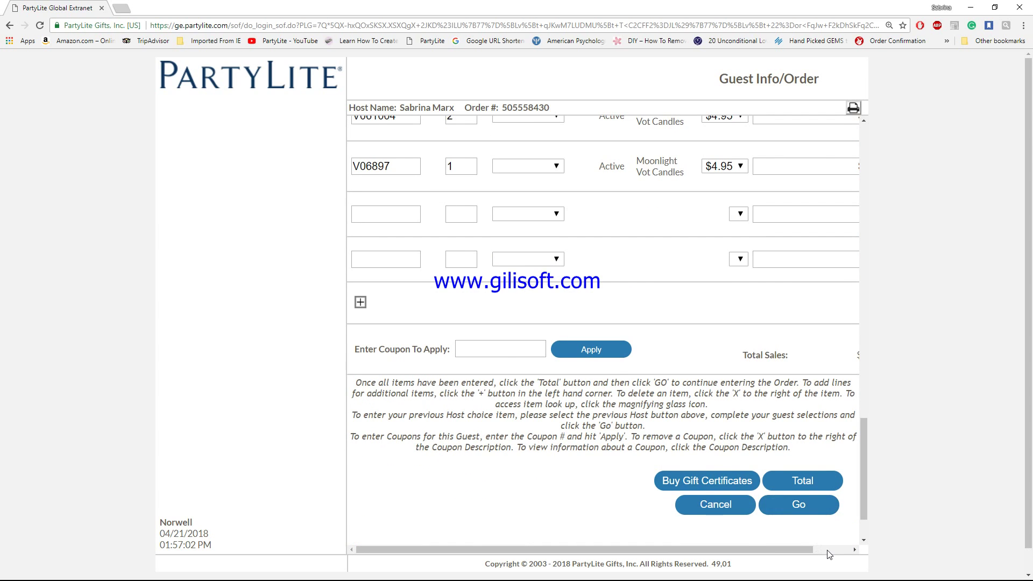
{"action": "left_click", "coordinate": [828, 549]}
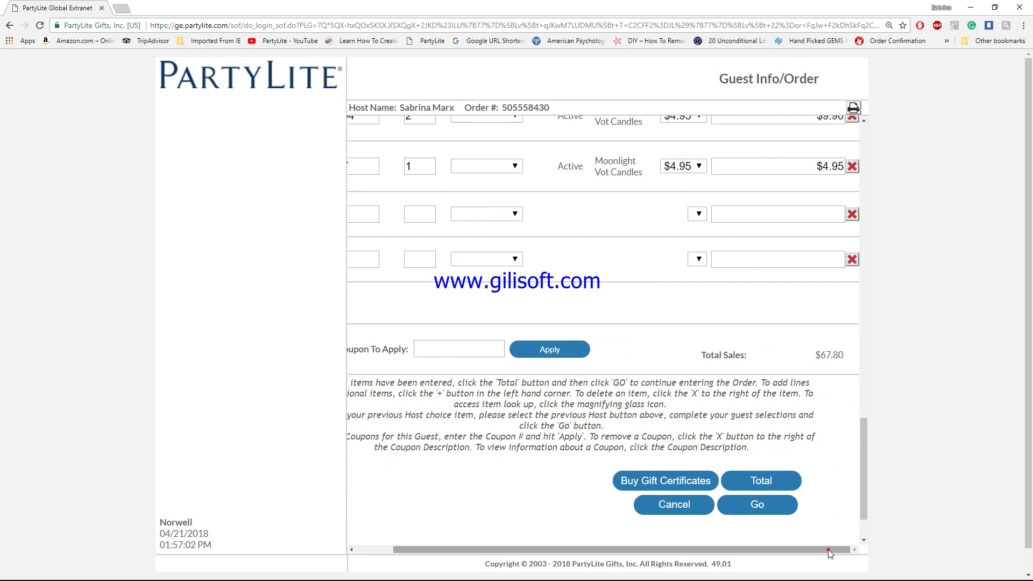
Step: Save the first guest's $86.28 order and start a blank form for the next guest
{"action": "left_click", "coordinate": [756, 506]}
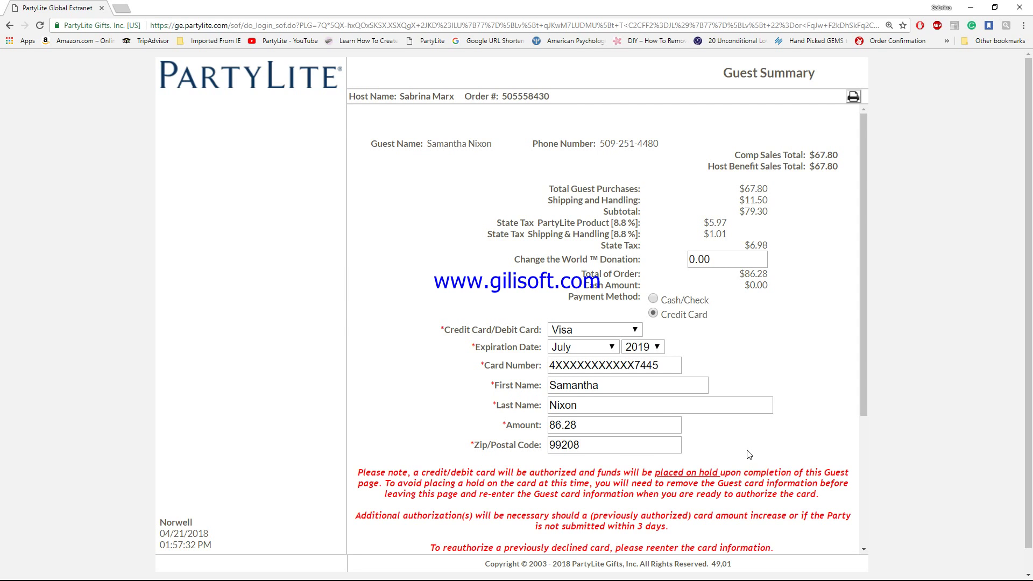
{"action": "scroll", "coordinate": [750, 455], "scroll_direction": "down", "scroll_amount": 4}
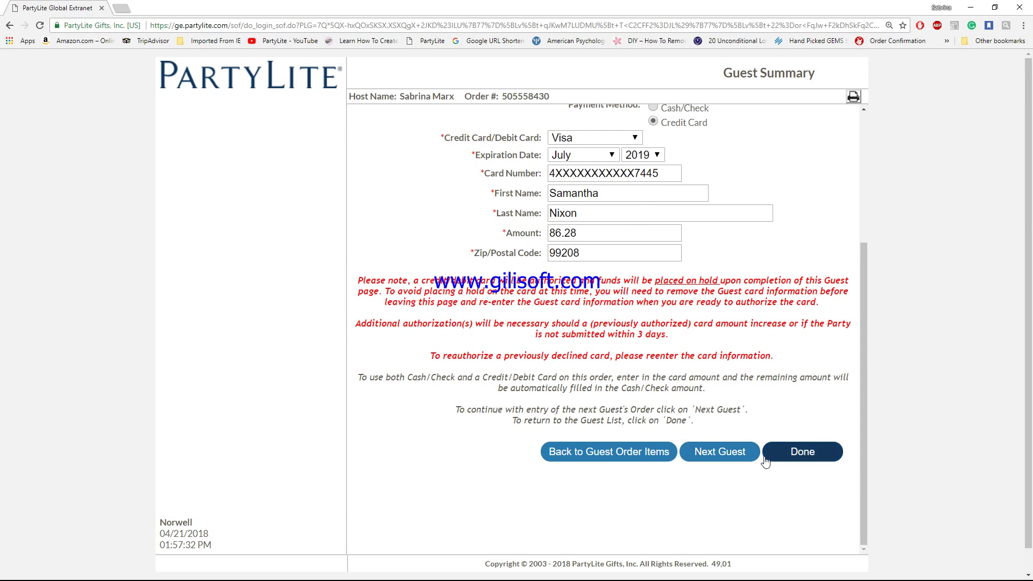
{"action": "left_click", "coordinate": [732, 457]}
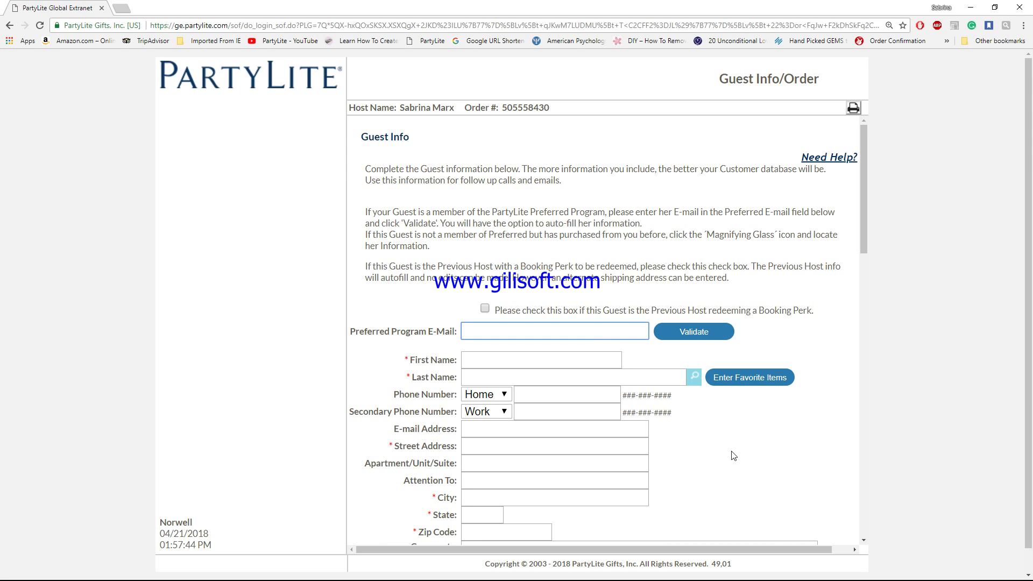
Step: Fill in the second guest's first and last name, dismissing the autofill suggestions
{"action": "left_click", "coordinate": [480, 359]}
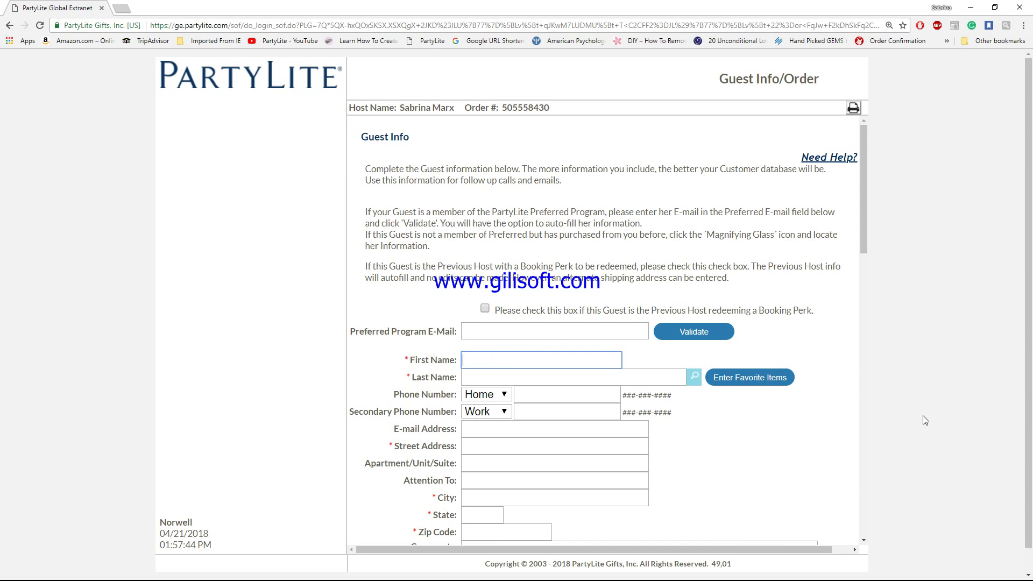
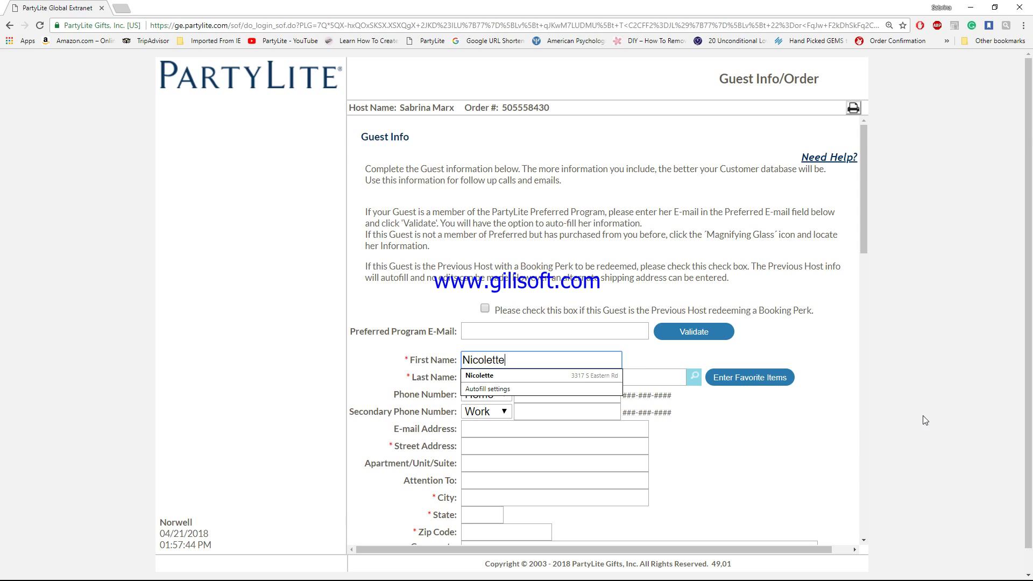
{"action": "left_click", "coordinate": [649, 355]}
{"action": "left_click", "coordinate": [480, 382]}
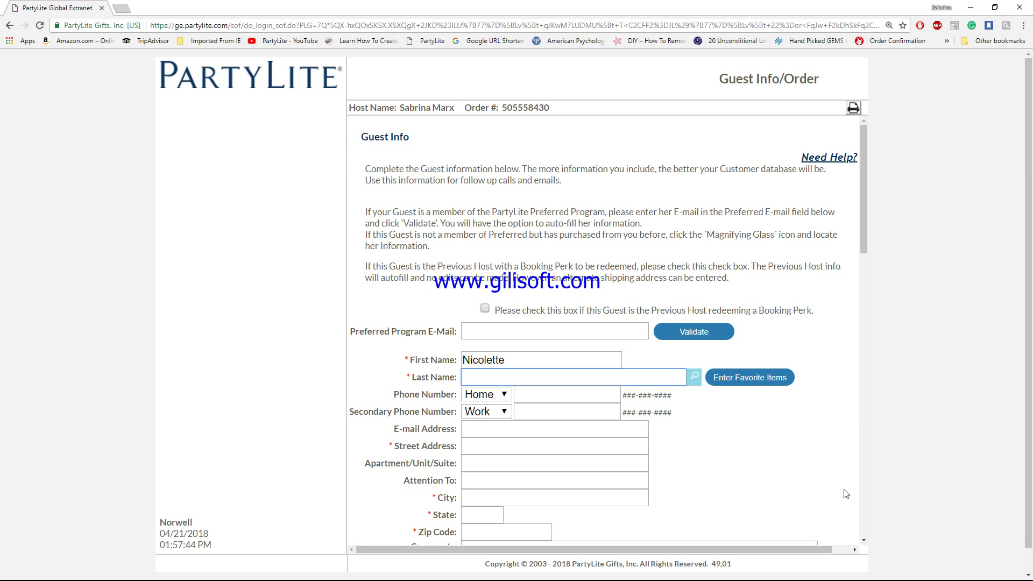
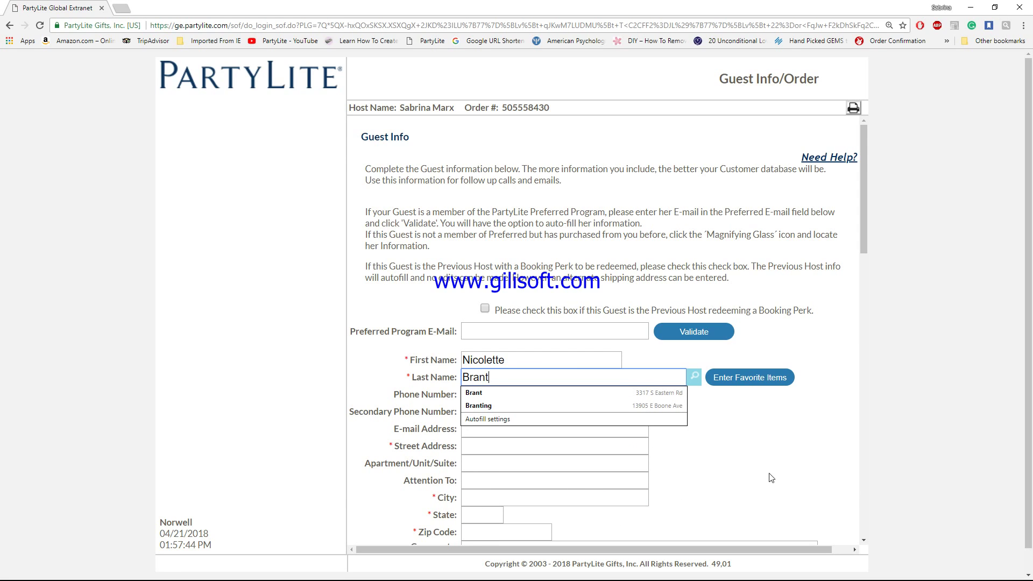
{"action": "left_click", "coordinate": [759, 464]}
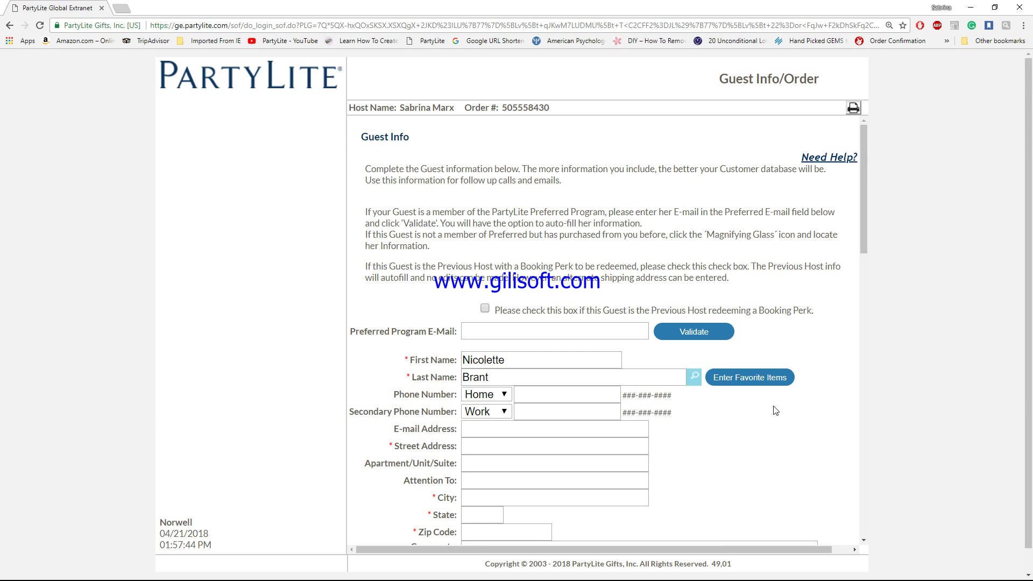
Step: Try a customer lookup, close the blank search popup, and reload back to the Guest List
{"action": "left_click", "coordinate": [695, 380]}
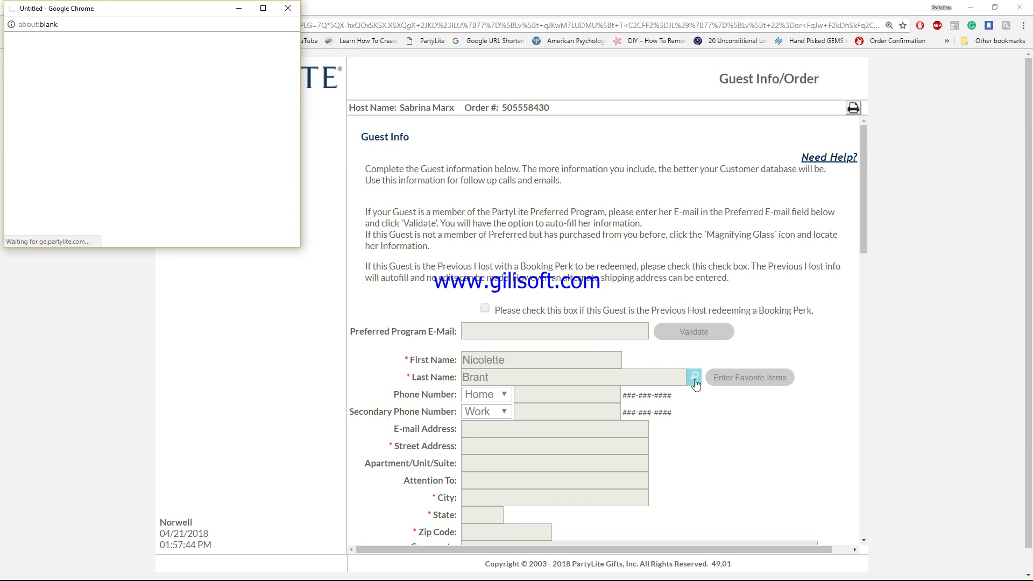
{"action": "left_click", "coordinate": [289, 8]}
{"action": "scroll", "coordinate": [648, 382], "scroll_direction": "down", "scroll_amount": 5}
{"action": "scroll", "coordinate": [648, 382], "scroll_direction": "up", "scroll_amount": 1}
{"action": "scroll", "coordinate": [647, 382], "scroll_direction": "up", "scroll_amount": 4}
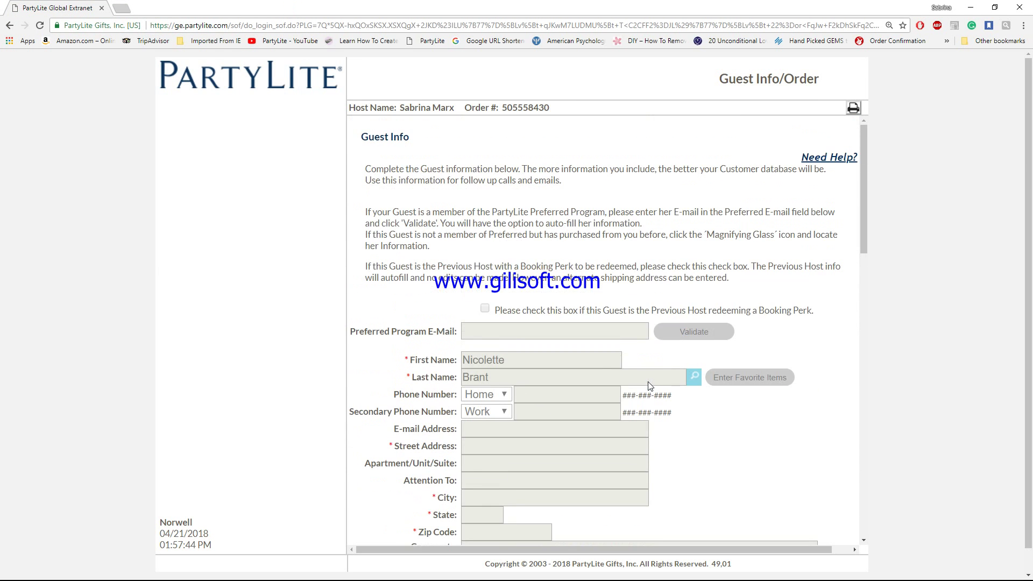
{"action": "left_click", "coordinate": [40, 27]}
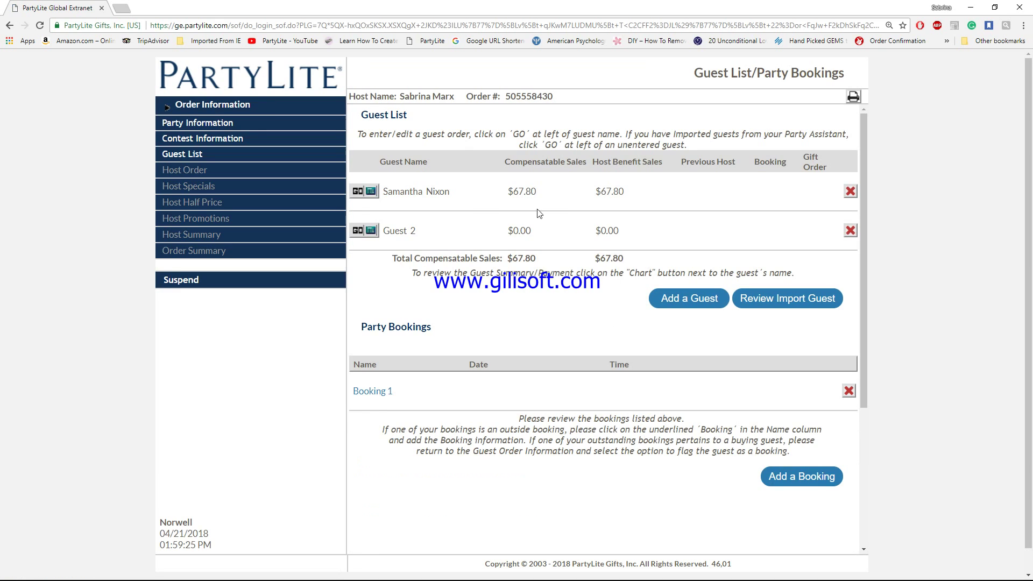
Step: Open Guest 2's order entry, enter the guest's first and last name, and search customers
{"action": "left_click", "coordinate": [357, 232]}
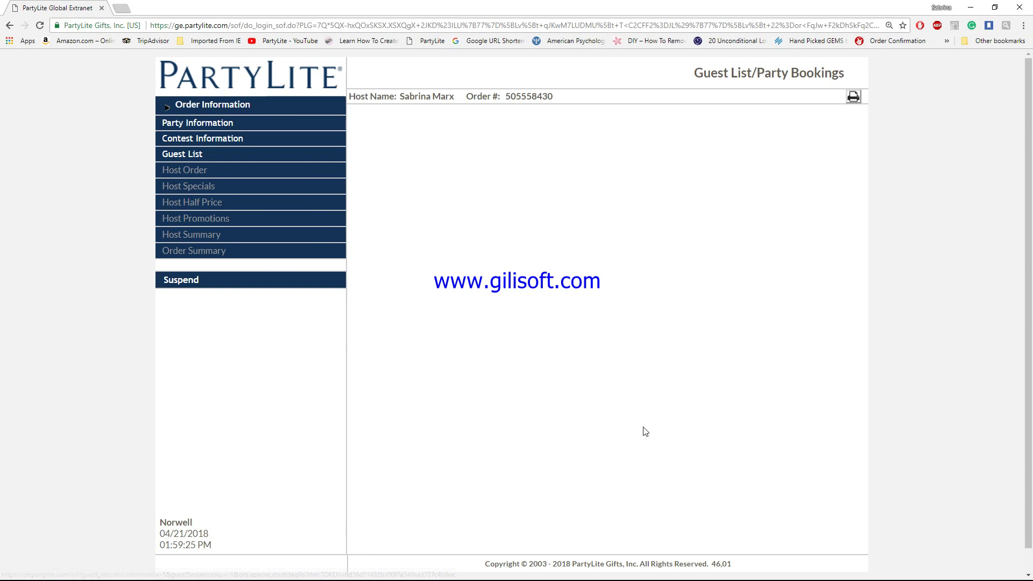
{"action": "left_click", "coordinate": [472, 370]}
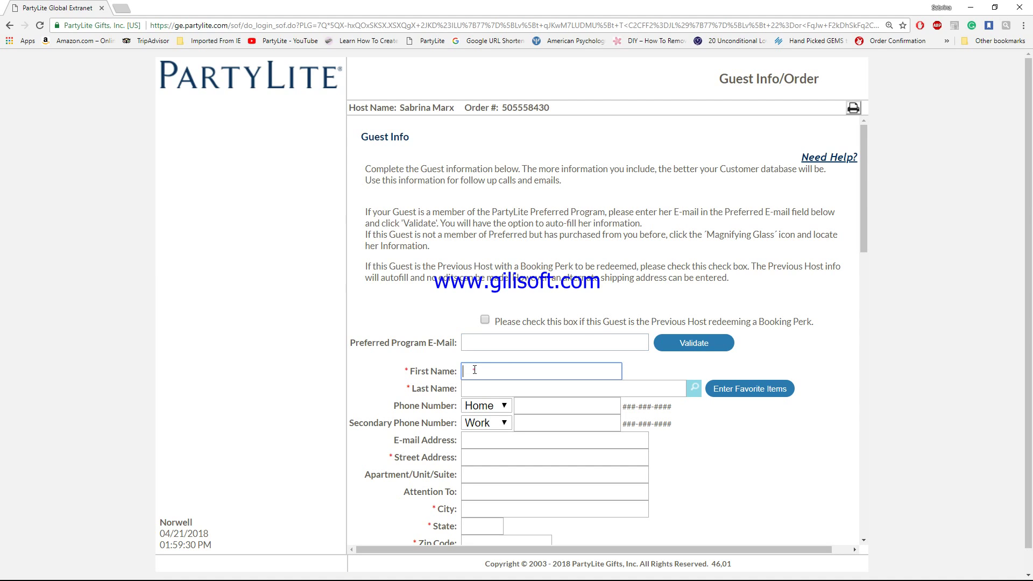
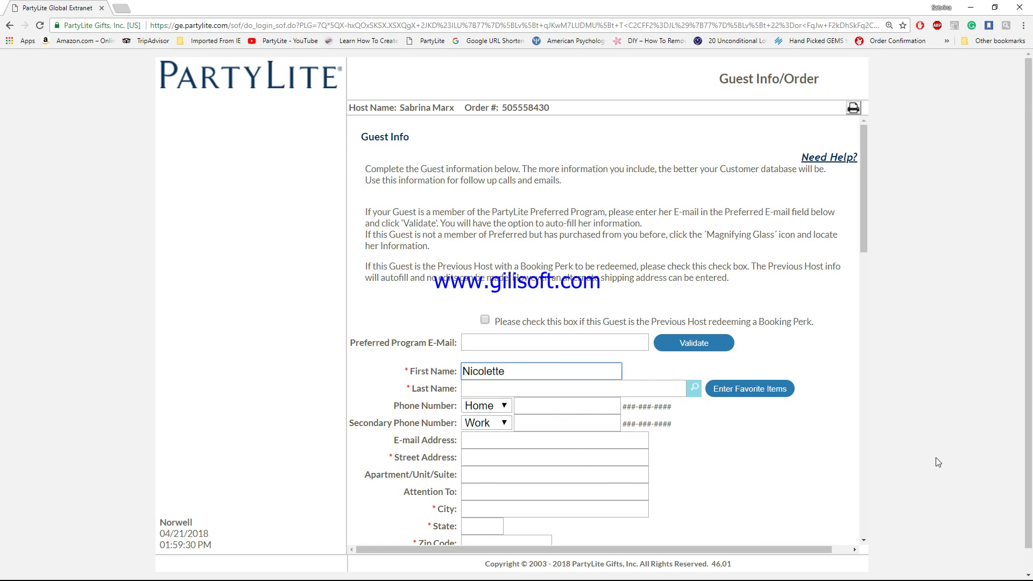
{"action": "key", "text": "Tab"}
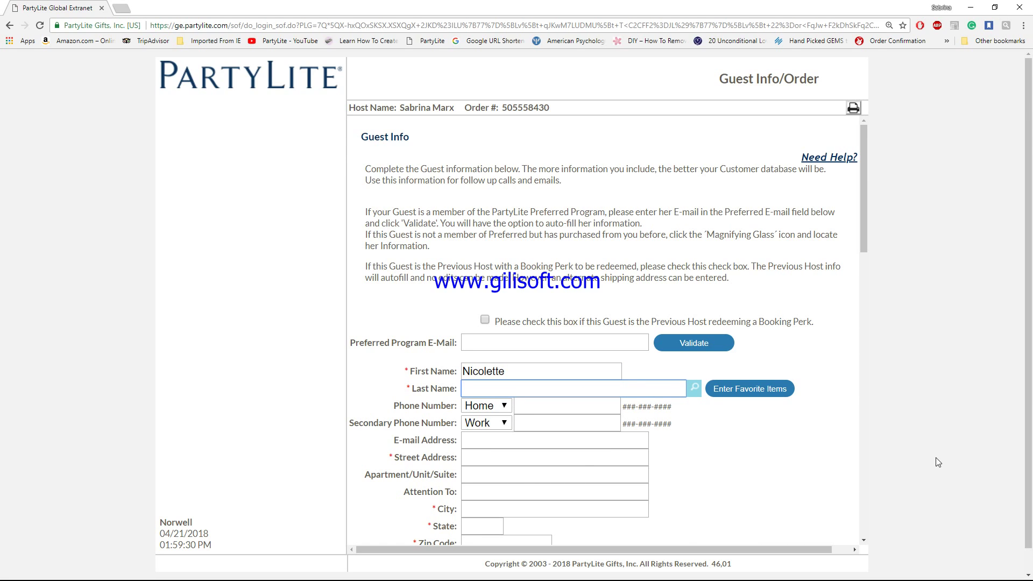
{"action": "left_click", "coordinate": [694, 388]}
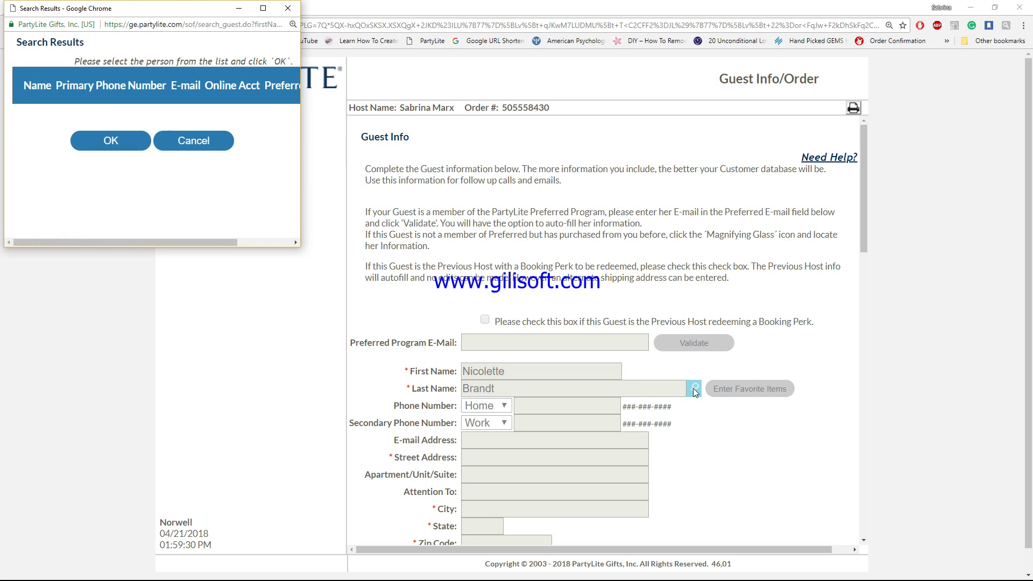
Step: Correct the surname spelling, search again, and fill the guest form from the matching customer record
{"action": "left_click", "coordinate": [188, 141]}
{"action": "left_click", "coordinate": [491, 388]}
{"action": "key", "text": "BackSpace"}
{"action": "left_click", "coordinate": [543, 394]}
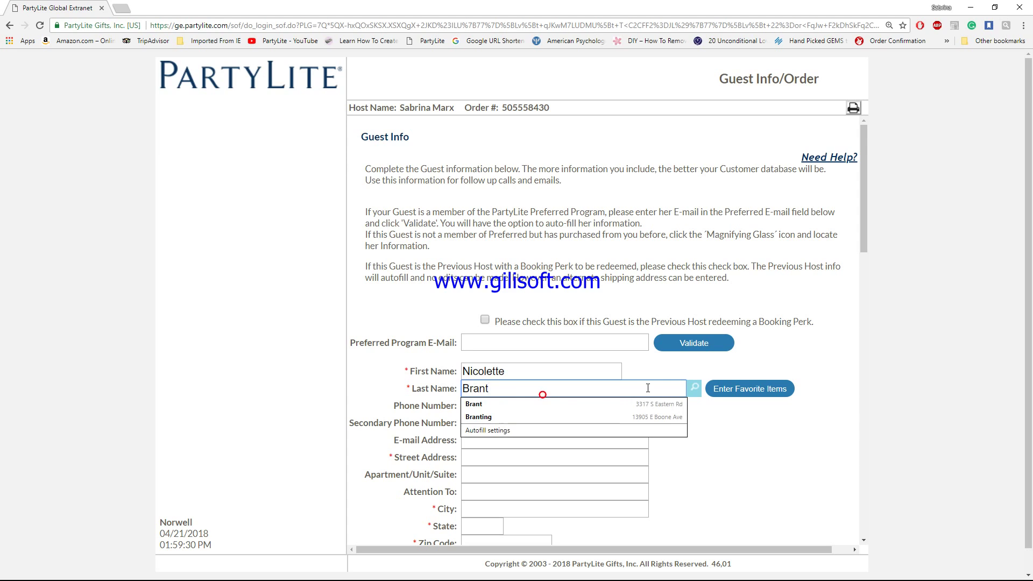
{"action": "left_click", "coordinate": [741, 440]}
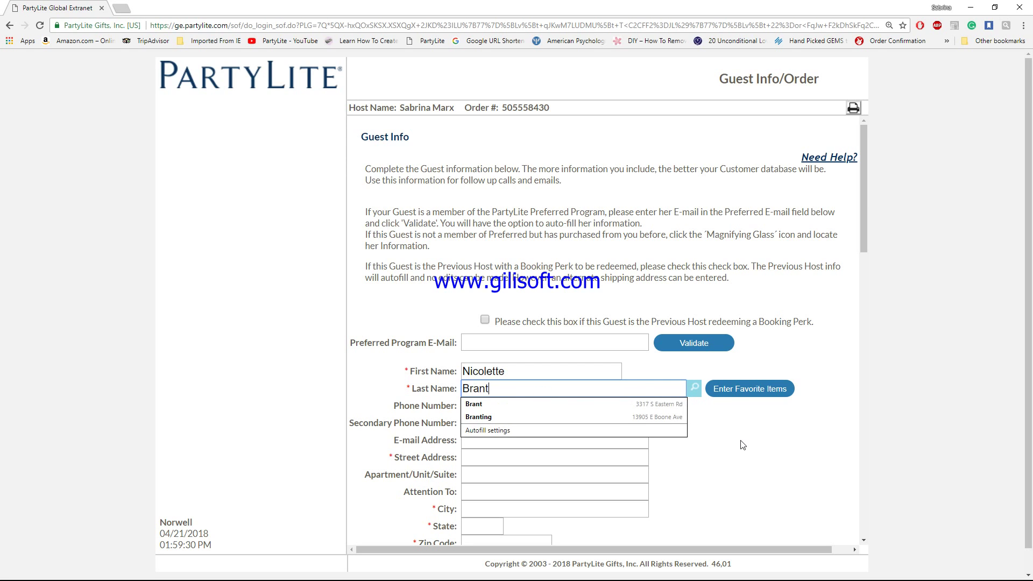
{"action": "left_click", "coordinate": [694, 388]}
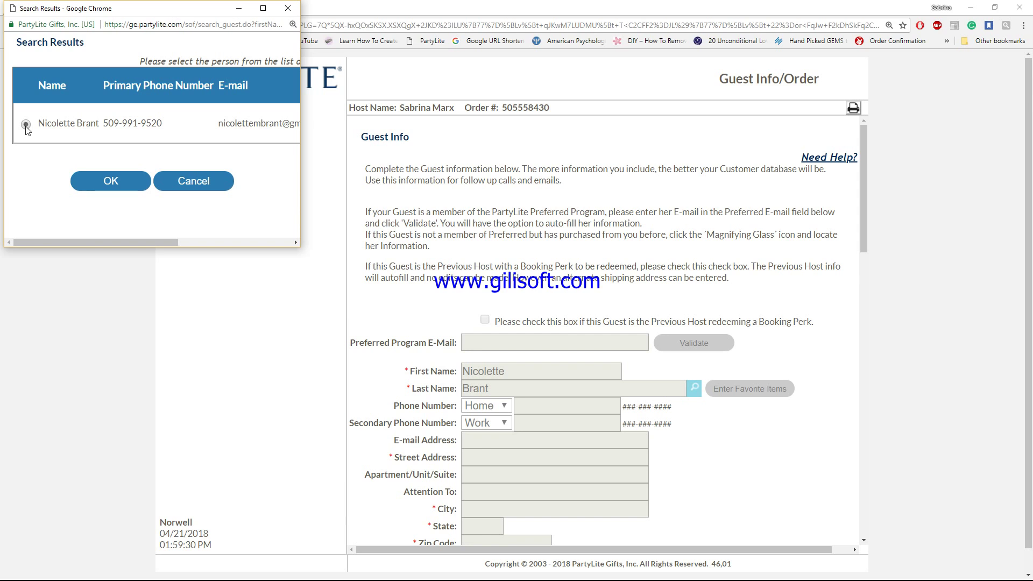
{"action": "left_click", "coordinate": [110, 183]}
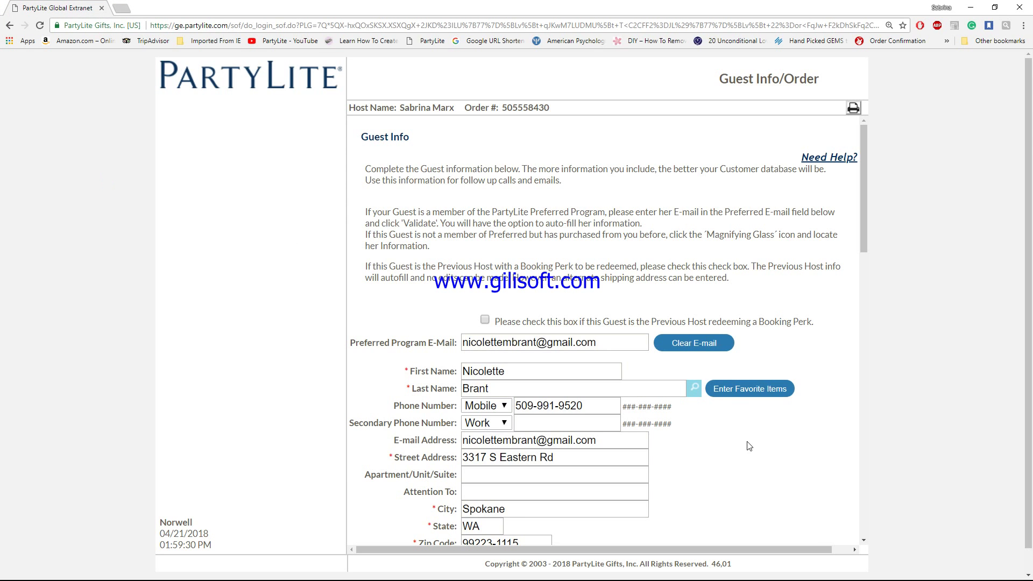
Step: Enter item V06897 with quantity 2 as the first order line
{"action": "scroll", "coordinate": [738, 455], "scroll_direction": "down", "scroll_amount": 6}
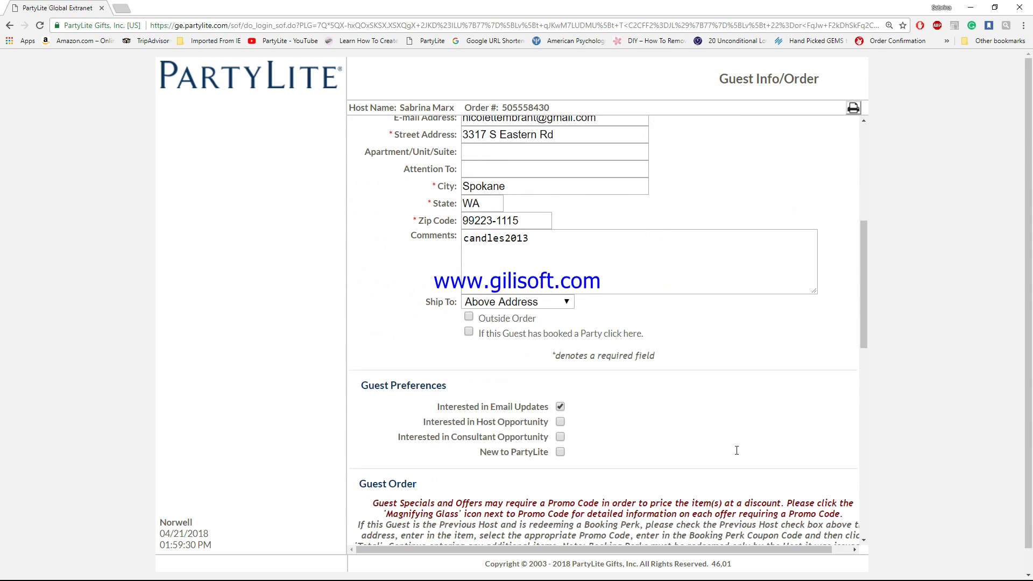
{"action": "scroll", "coordinate": [738, 455], "scroll_direction": "down", "scroll_amount": 7}
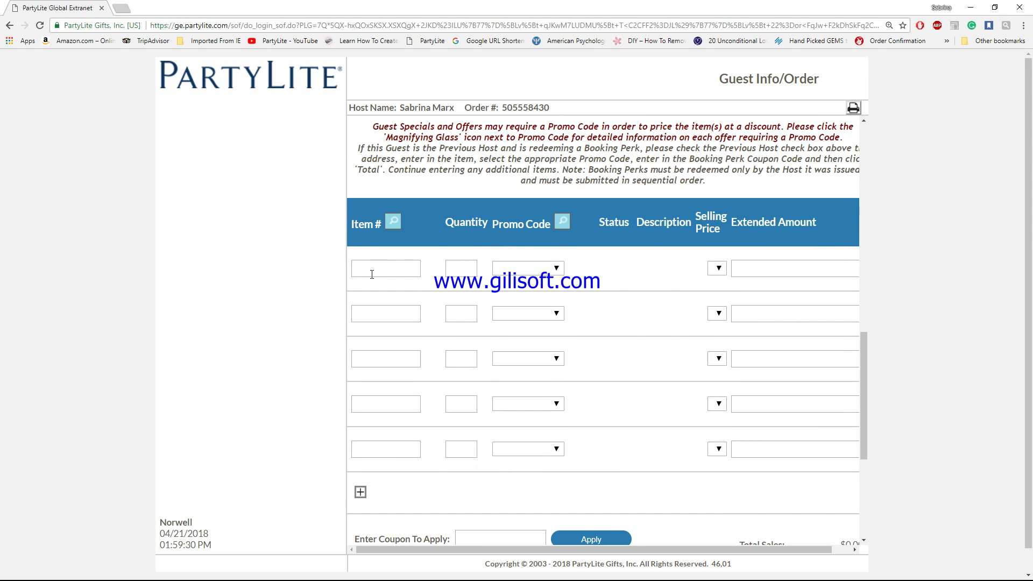
{"action": "left_click", "coordinate": [374, 272]}
{"action": "type", "text": "V06"}
{"action": "type", "text": "897"}
{"action": "key", "text": "Tab"}
{"action": "type", "text": "22"}
{"action": "key", "text": "BackSpace"}
{"action": "key", "text": "Tab"}
{"action": "key", "text": "Tab"}
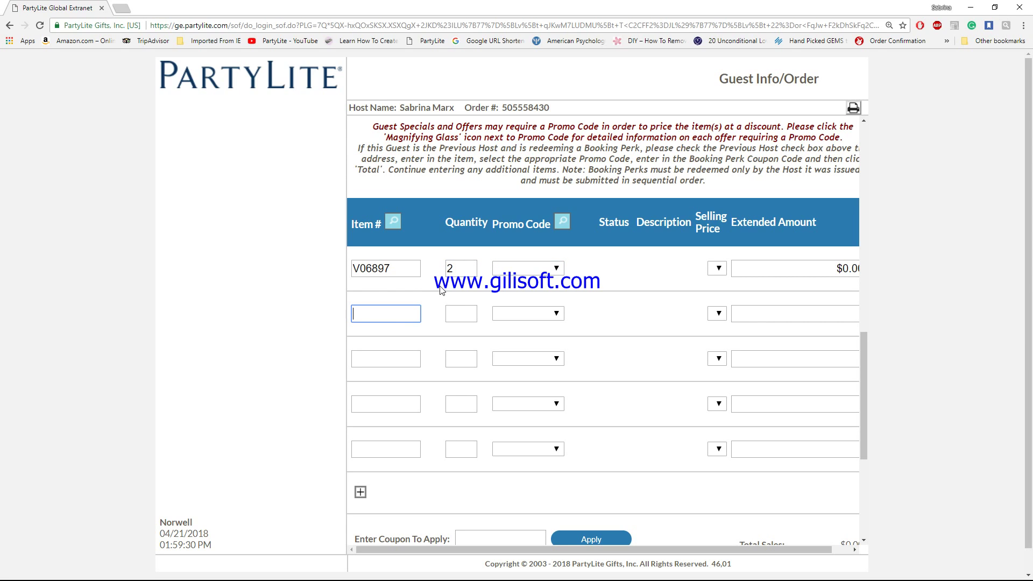
Step: Add items V041010 and V04785, each at quantity 1
{"action": "type", "text": "V0401"}
{"action": "key", "text": "BackSpace"}
{"action": "type", "text": "1010"}
{"action": "key", "text": "Tab"}
{"action": "type", "text": "1"}
{"action": "key", "text": "Tab"}
{"action": "key", "text": "Tab"}
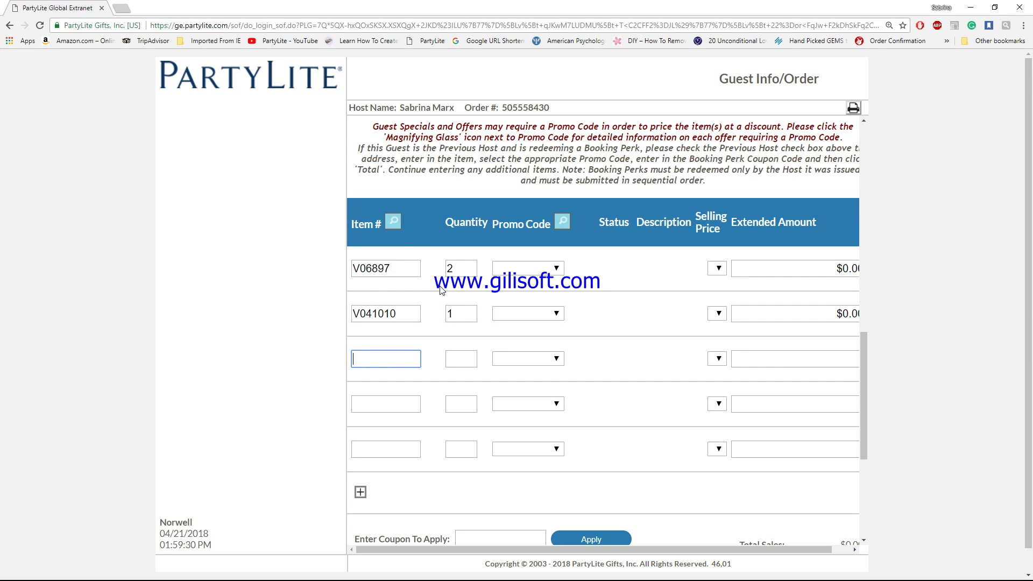
{"action": "type", "text": "V04785"}
{"action": "key", "text": "Tab"}
{"action": "type", "text": "1"}
{"action": "key", "text": "Tab"}
Step: Add items V041003 and V041002, each at quantity 1
{"action": "key", "text": "Tab"}
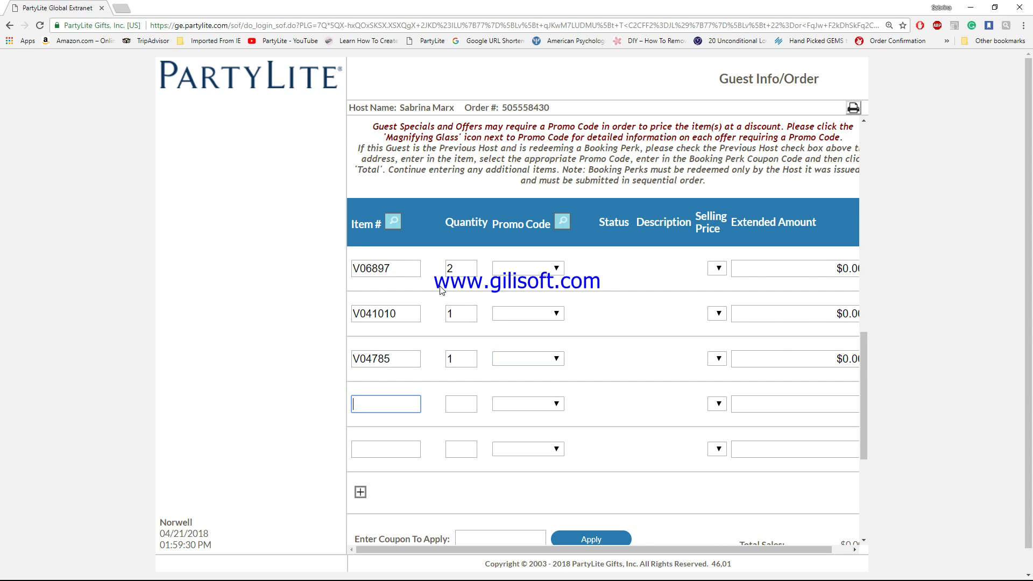
{"action": "type", "text": "V0"}
{"action": "type", "text": "4"}
{"action": "type", "text": "1003"}
{"action": "key", "text": "Tab"}
{"action": "type", "text": "1"}
{"action": "key", "text": "Tab"}
{"action": "key", "text": "Tab"}
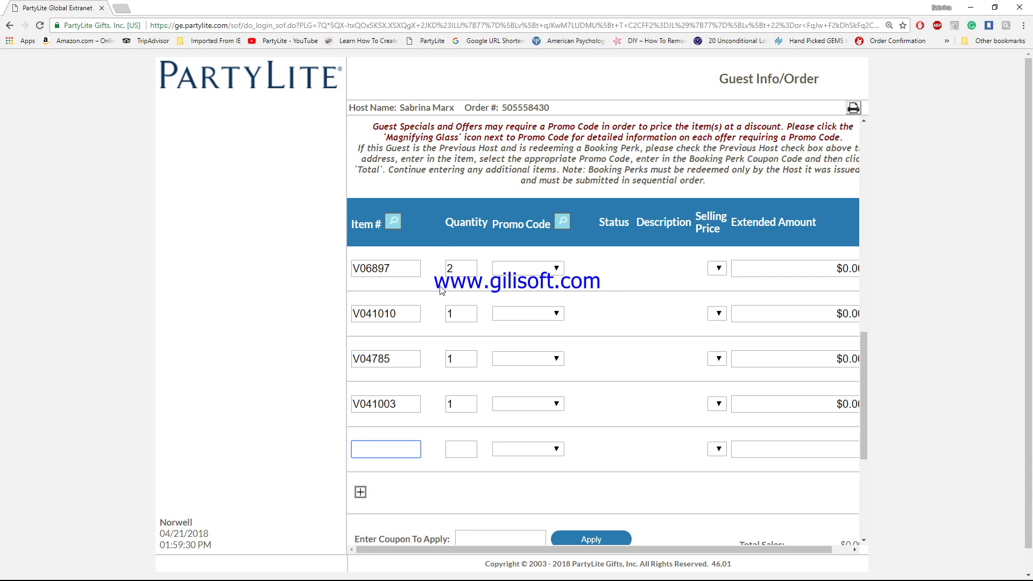
{"action": "type", "text": "V041002"}
{"action": "key", "text": "Tab"}
{"action": "type", "text": "1"}
{"action": "key", "text": "Tab"}
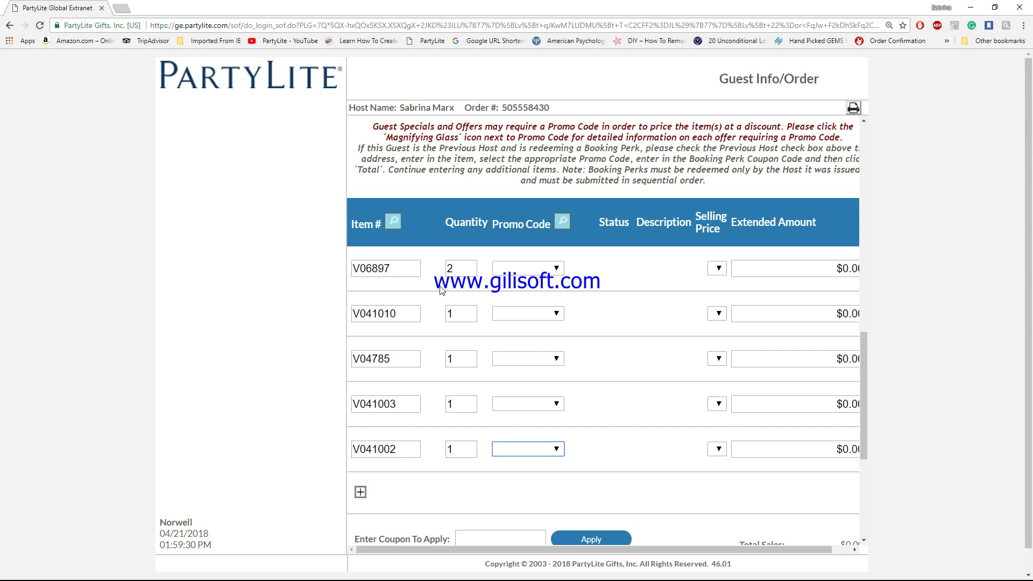
{"action": "scroll", "coordinate": [708, 453], "scroll_direction": "down", "scroll_amount": 5}
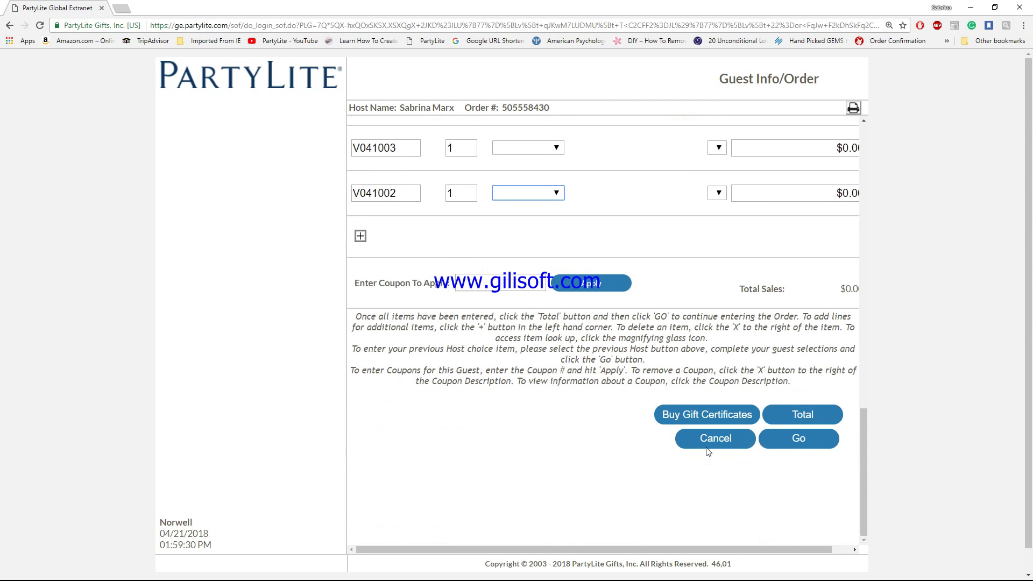
Step: Total the order, then price Moonlight Vot at $4.95 and Sweet Strawberry and Blue Agave at $6.60
{"action": "left_click", "coordinate": [813, 419]}
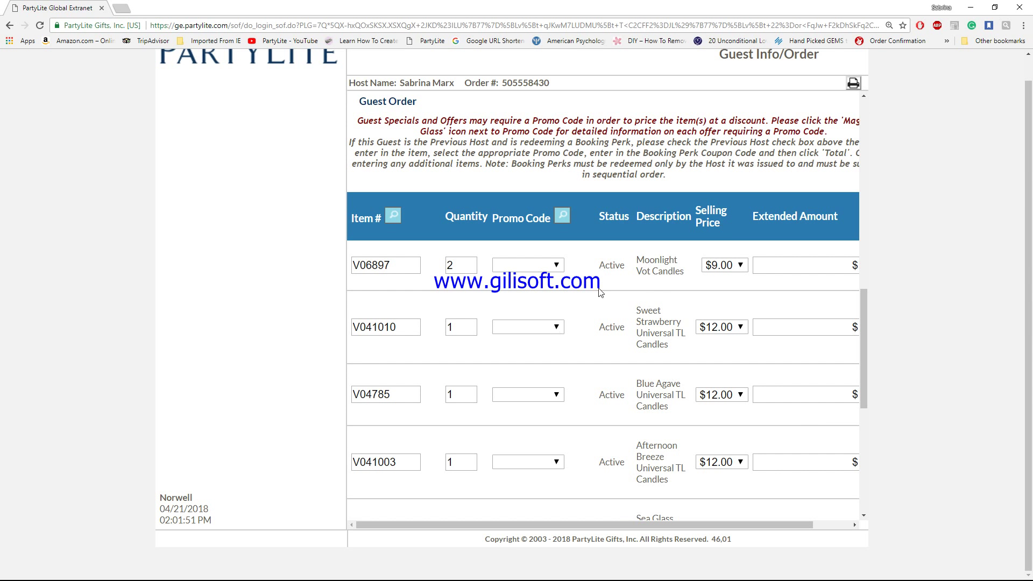
{"action": "left_click", "coordinate": [743, 269]}
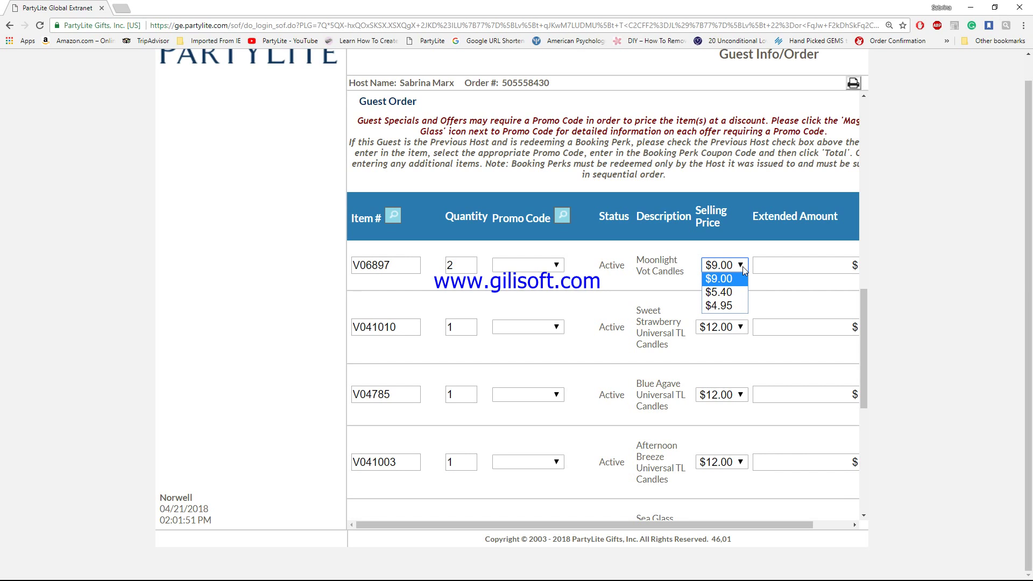
{"action": "left_click", "coordinate": [731, 305]}
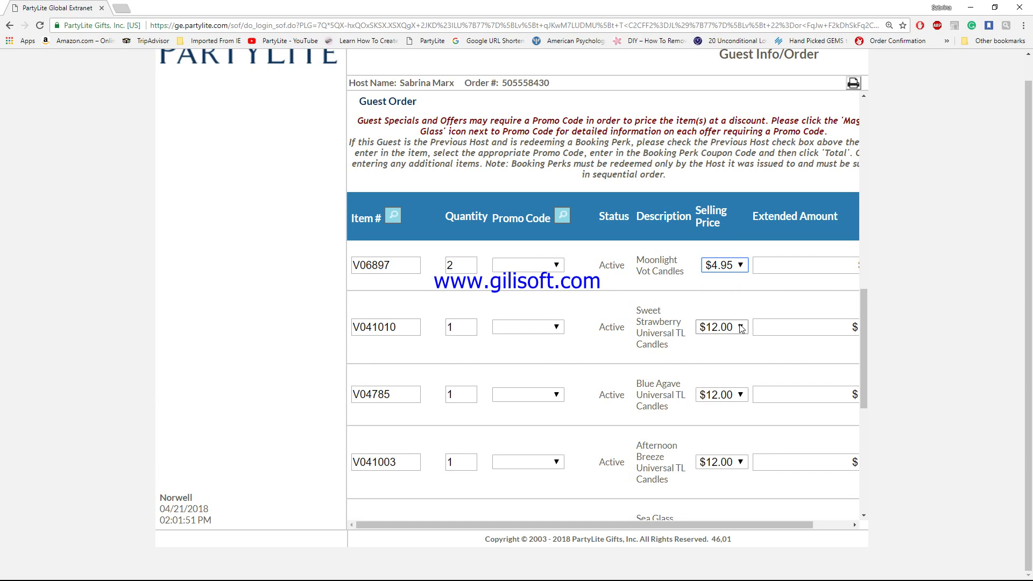
{"action": "left_click", "coordinate": [741, 328]}
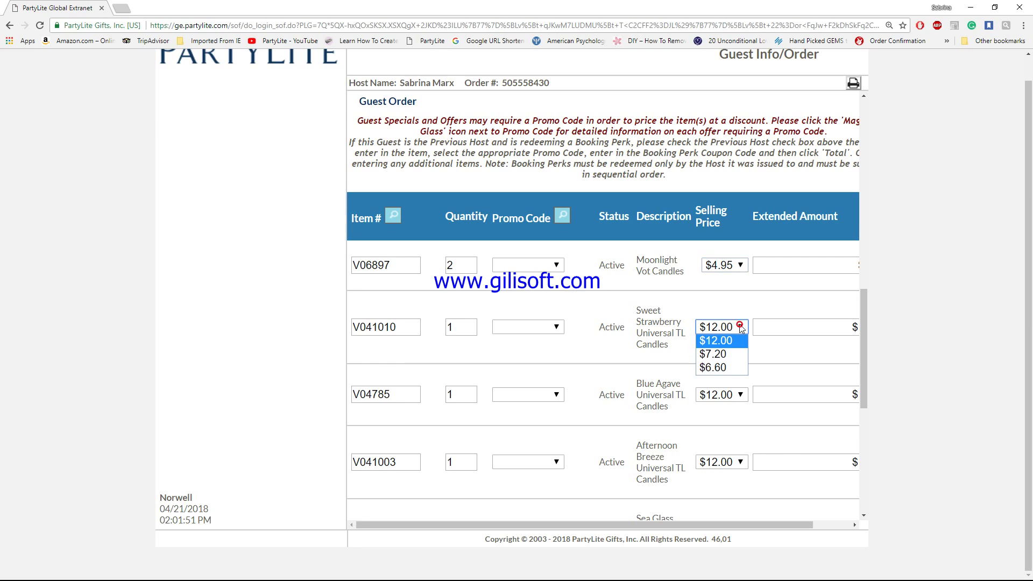
{"action": "left_click", "coordinate": [740, 368]}
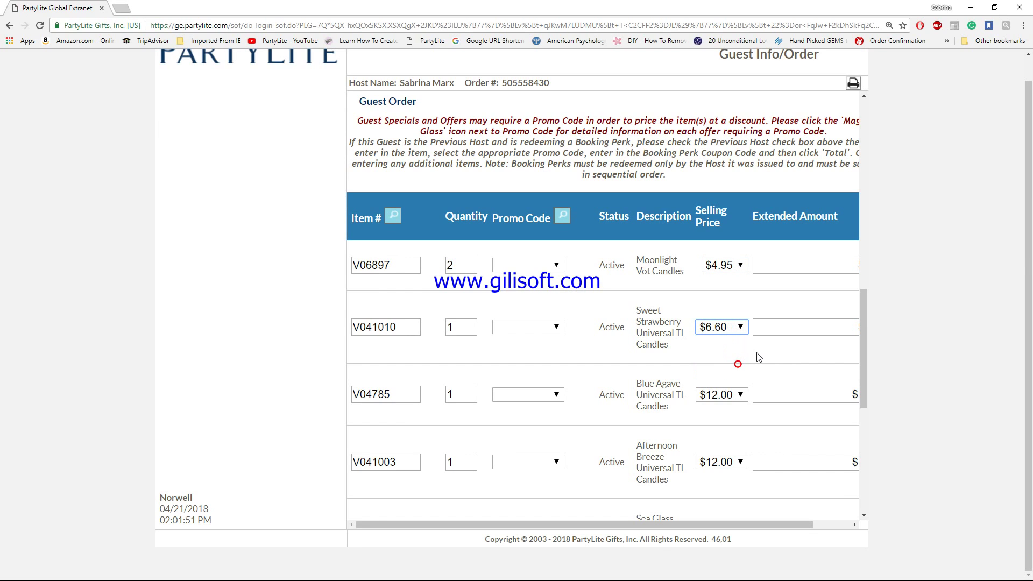
{"action": "left_click", "coordinate": [742, 395]}
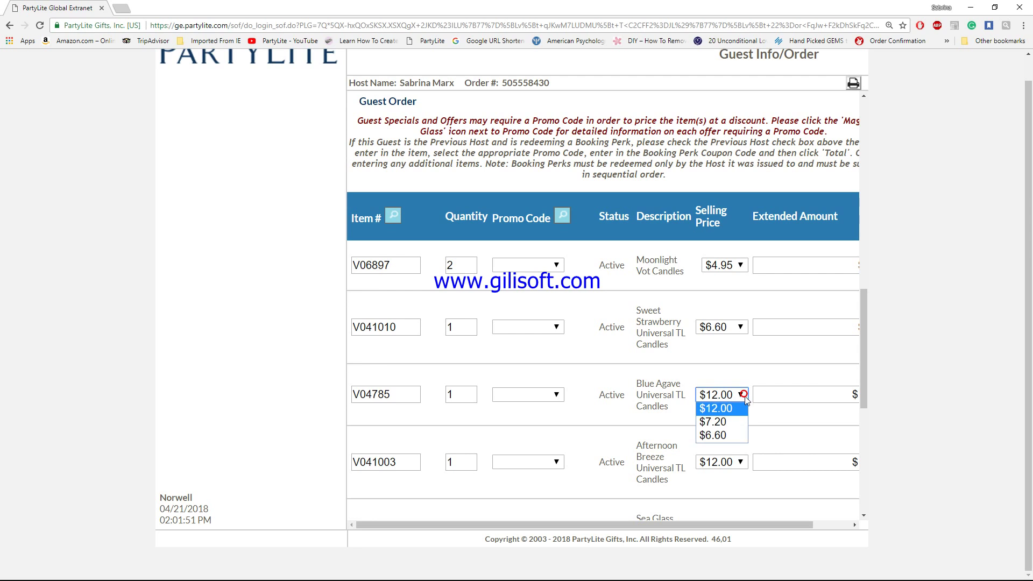
{"action": "left_click", "coordinate": [742, 440]}
Step: Price Afternoon Breeze and Sea Glass candles at $6.60 and recalculate Total Sales to $36.30
{"action": "scroll", "coordinate": [729, 420], "scroll_direction": "down", "scroll_amount": 4}
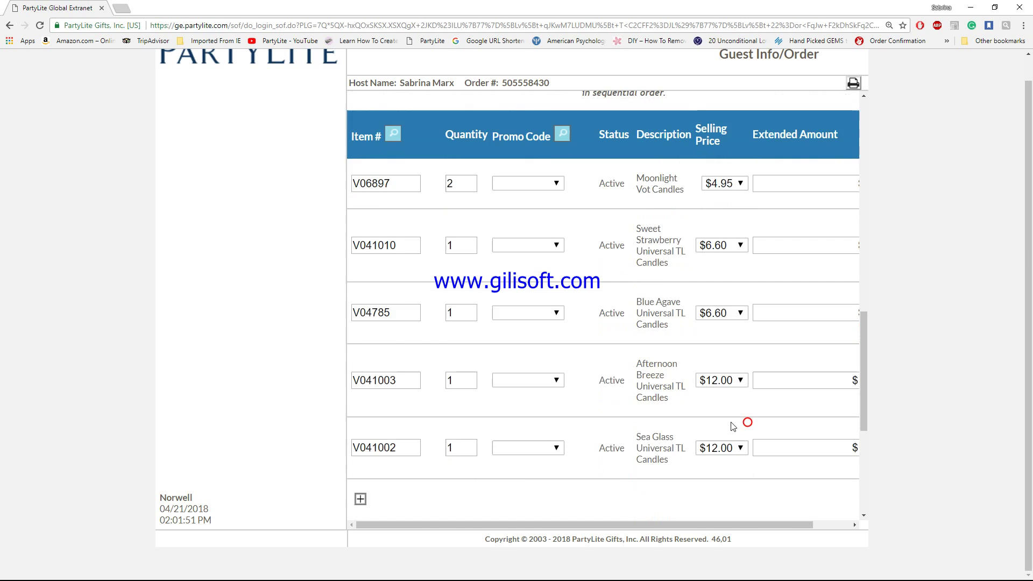
{"action": "left_click", "coordinate": [743, 247]}
{"action": "left_click", "coordinate": [727, 288]}
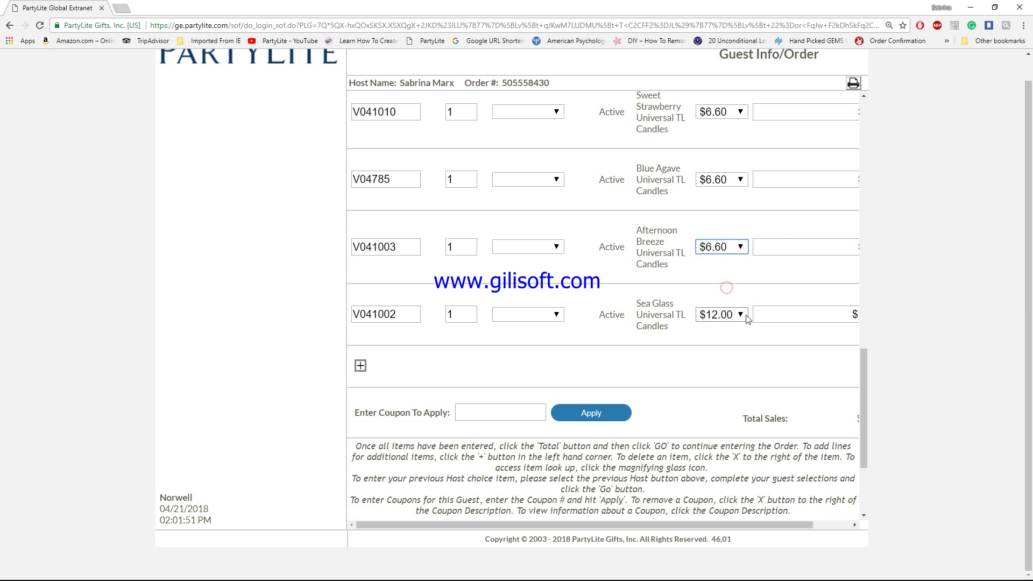
{"action": "left_click", "coordinate": [742, 314]}
{"action": "left_click", "coordinate": [735, 357]}
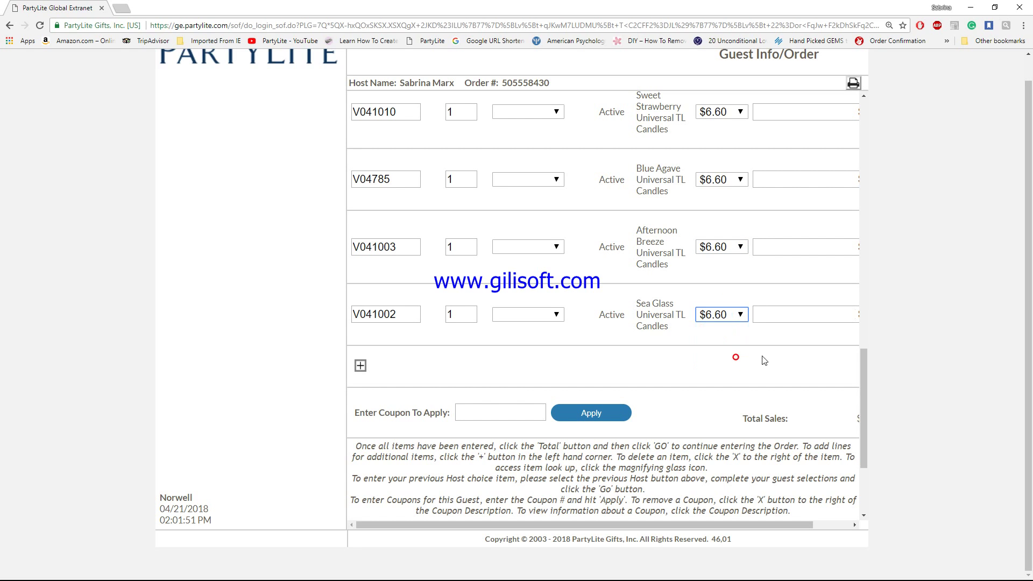
{"action": "scroll", "coordinate": [775, 341], "scroll_direction": "down", "scroll_amount": 3}
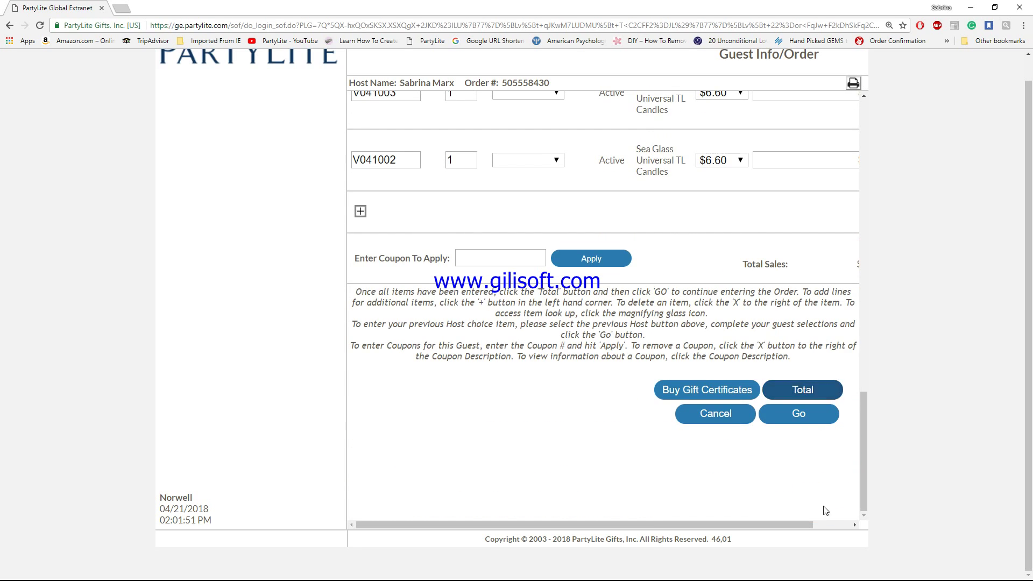
{"action": "left_click", "coordinate": [838, 527]}
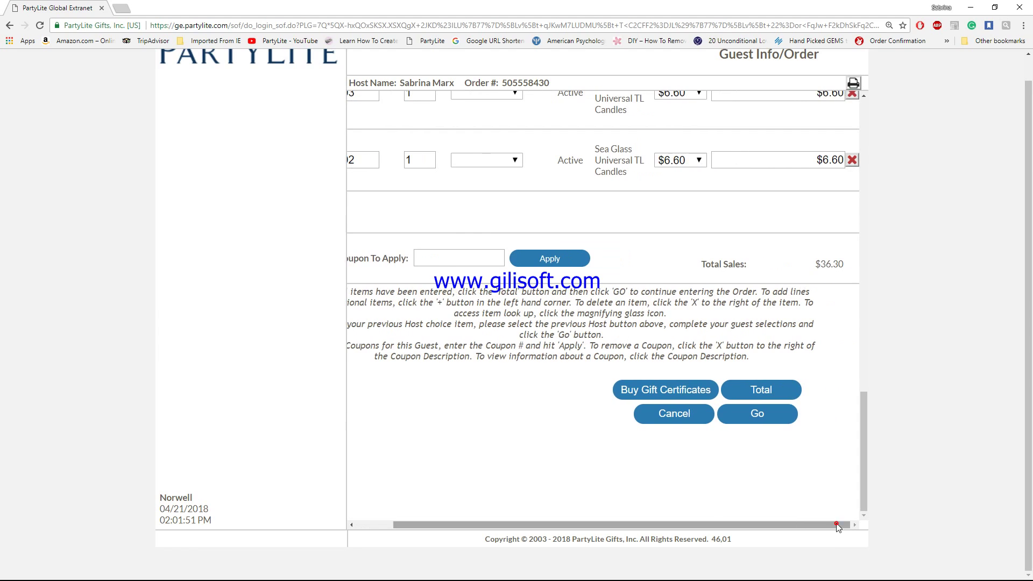
Step: Review the guest's $48.74 summary, keep payment as Cash/Check, and close it
{"action": "left_click", "coordinate": [760, 420]}
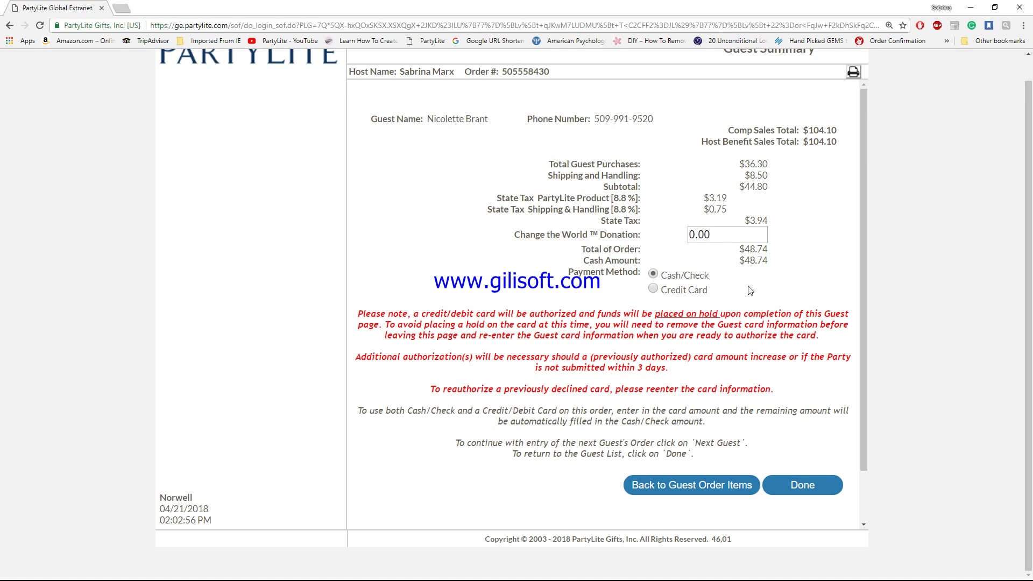
{"action": "left_click", "coordinate": [653, 290]}
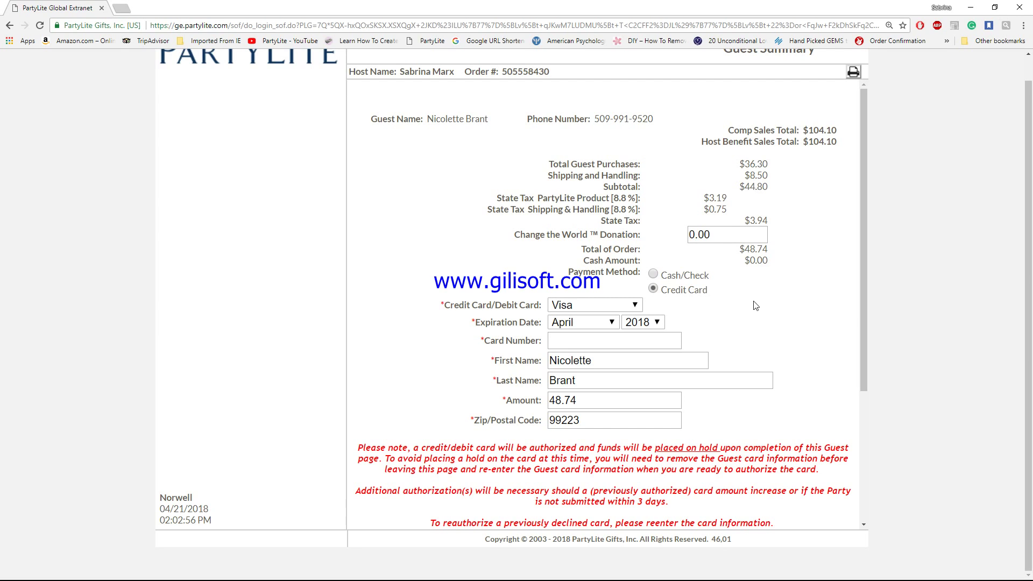
{"action": "left_click", "coordinate": [653, 276]}
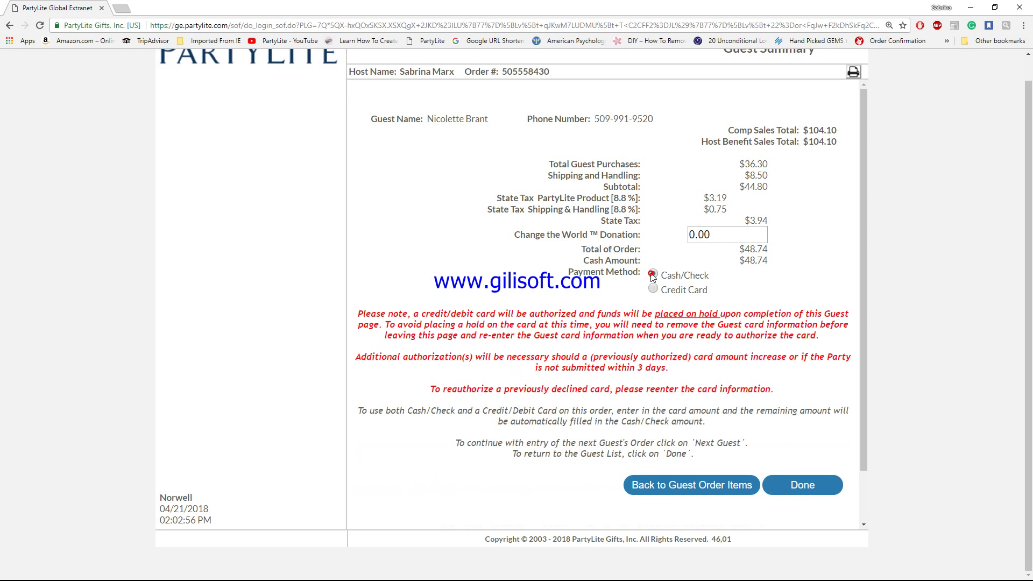
{"action": "left_click", "coordinate": [790, 487]}
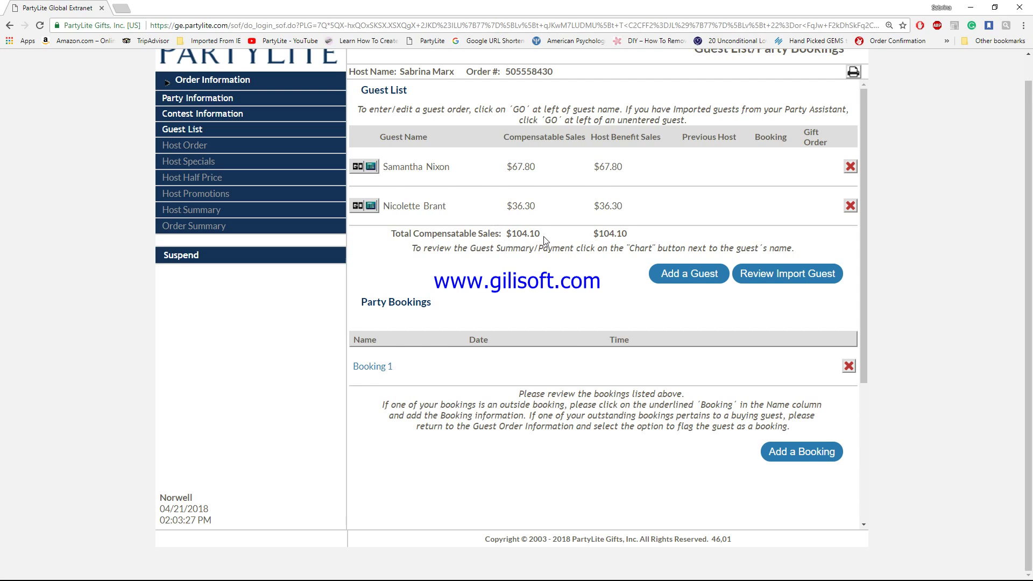
Step: Set the first booking's party date to May 13, 2018 at 06:30 PM
{"action": "left_click", "coordinate": [376, 367]}
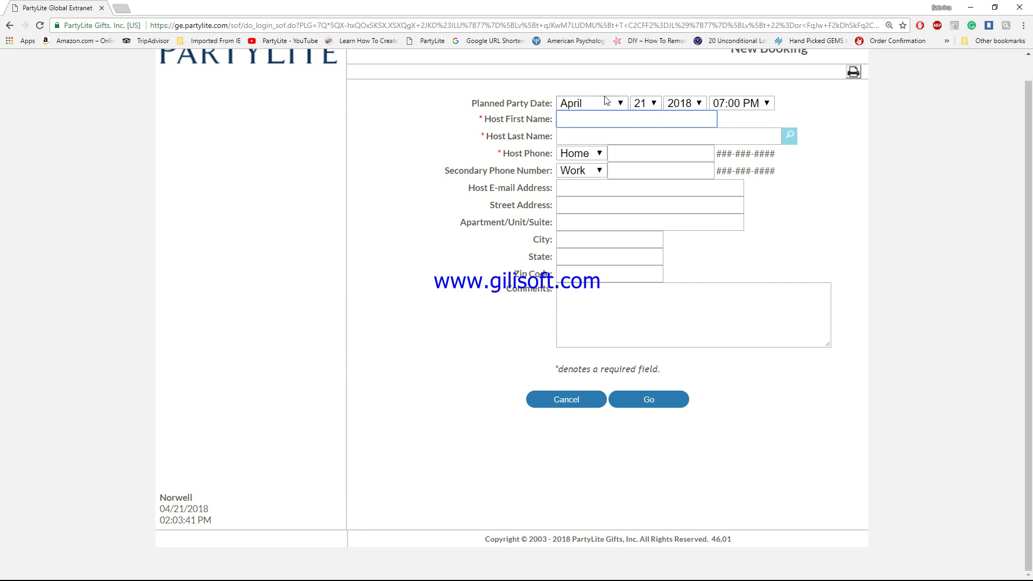
{"action": "left_click", "coordinate": [621, 104]}
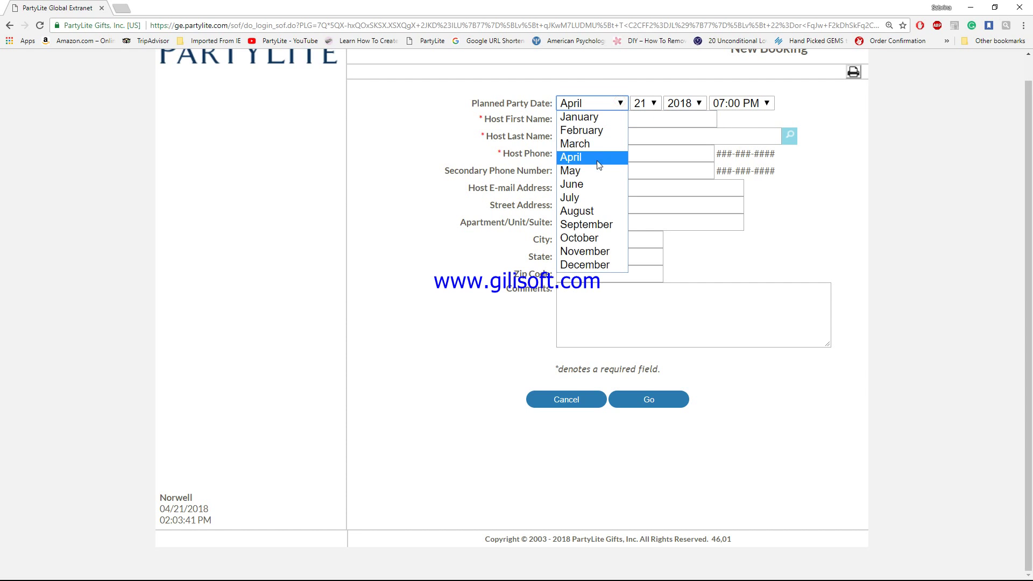
{"action": "left_click", "coordinate": [597, 170]}
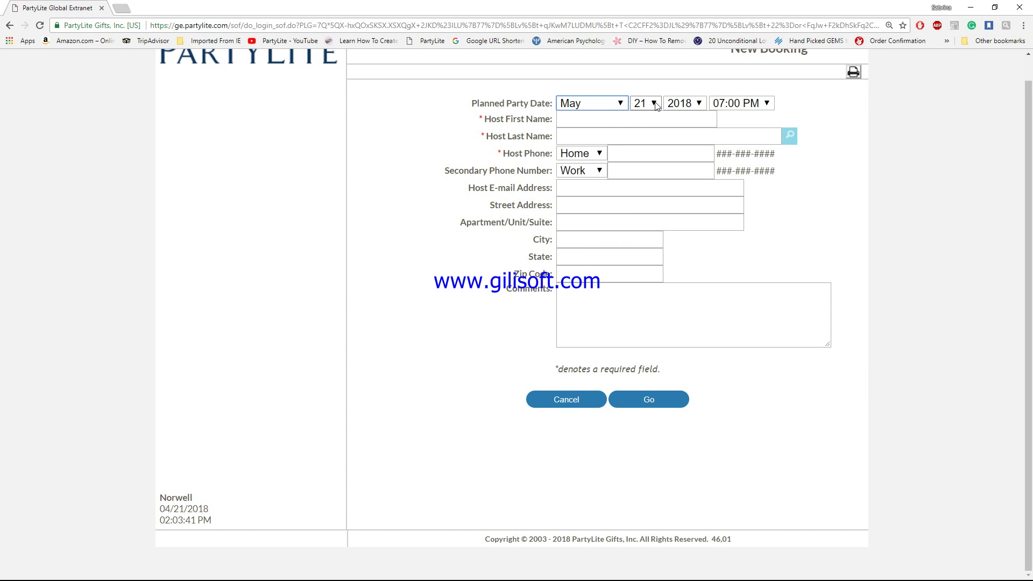
{"action": "left_click", "coordinate": [655, 104]}
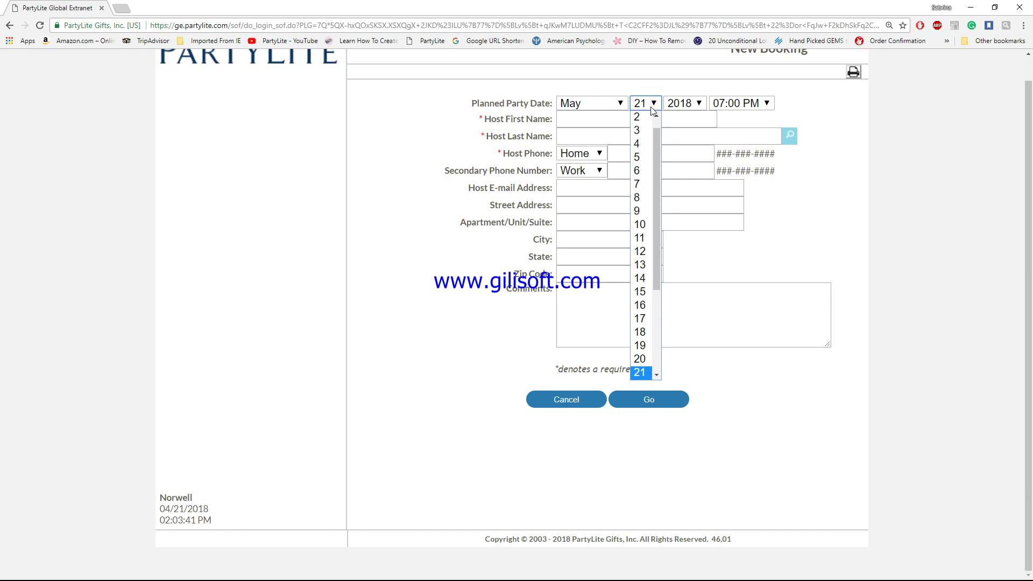
{"action": "left_click", "coordinate": [643, 265]}
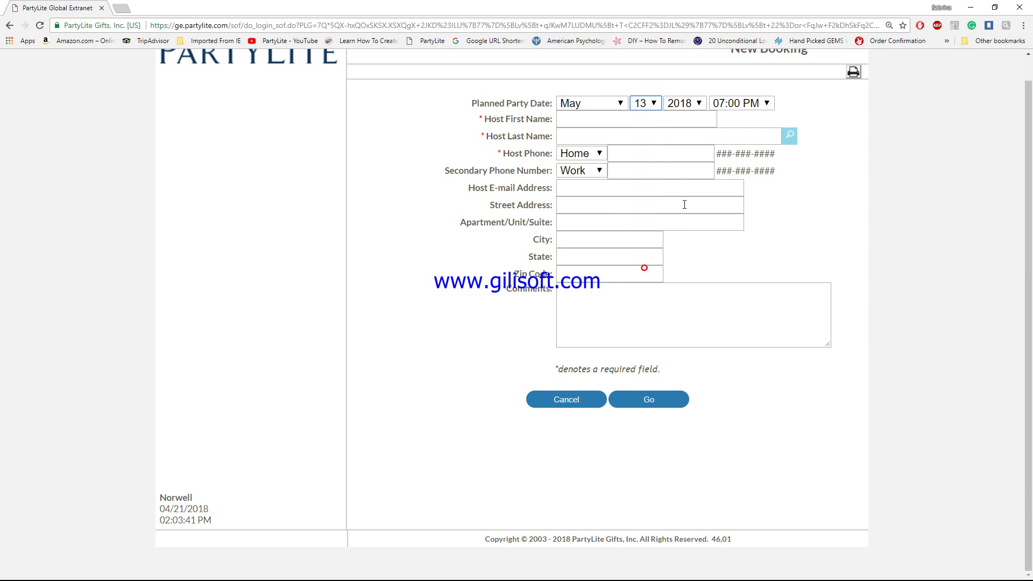
{"action": "left_click", "coordinate": [768, 103]}
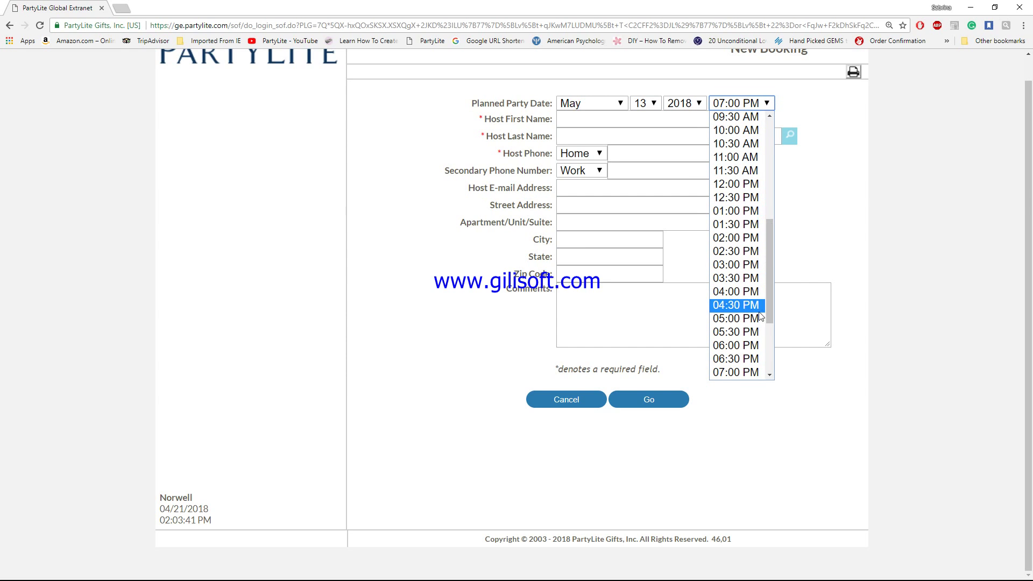
{"action": "left_click", "coordinate": [753, 359]}
{"action": "left_click", "coordinate": [818, 191]}
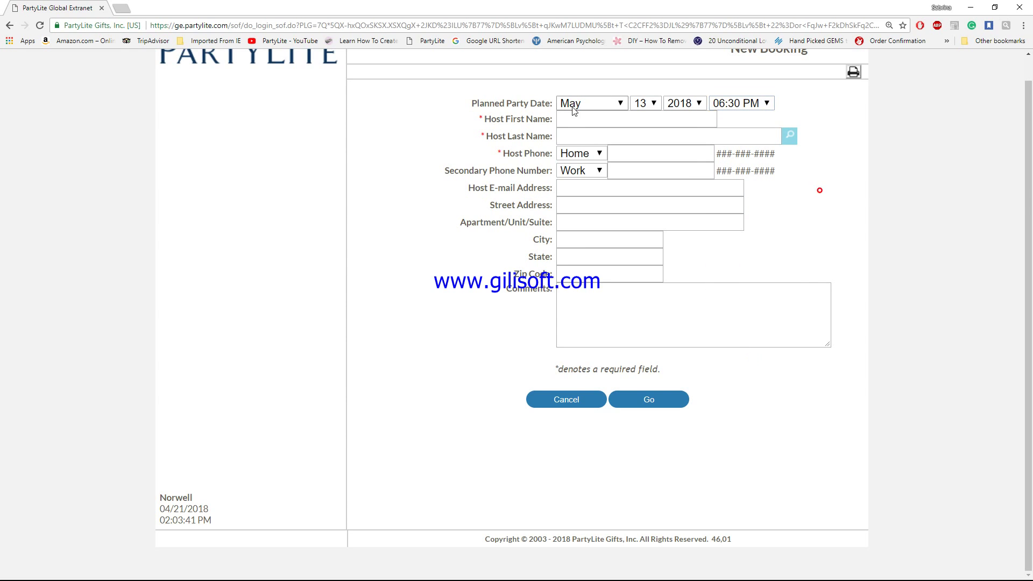
Step: Enter the host's first and last name and fill her details from her guest record
{"action": "left_click", "coordinate": [568, 123]}
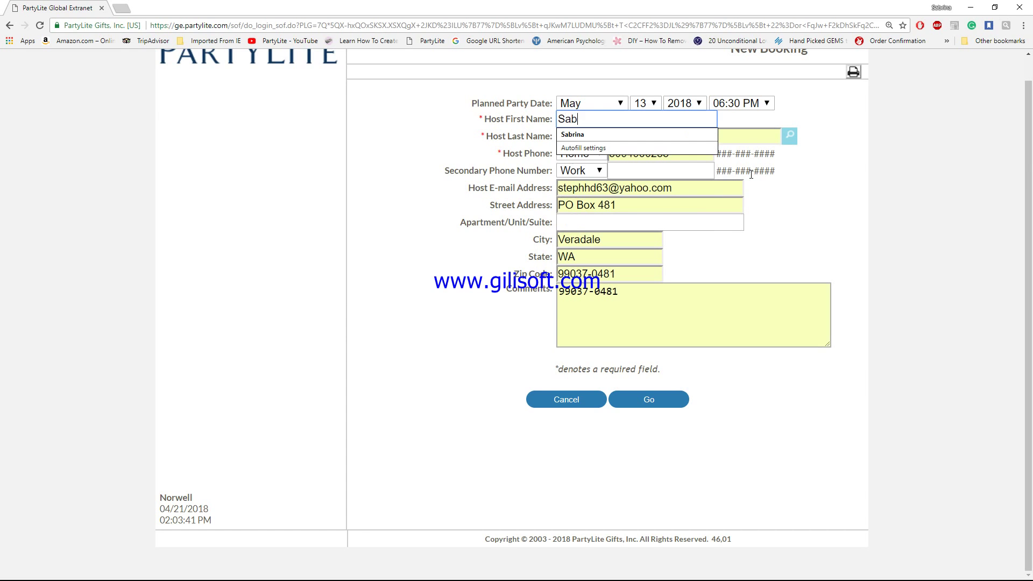
{"action": "key", "text": "Tab"}
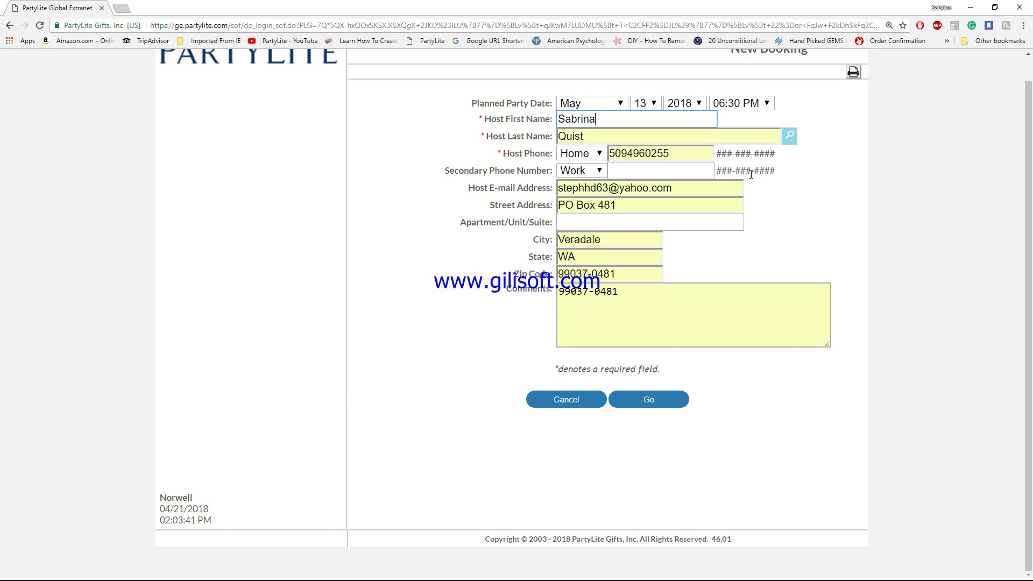
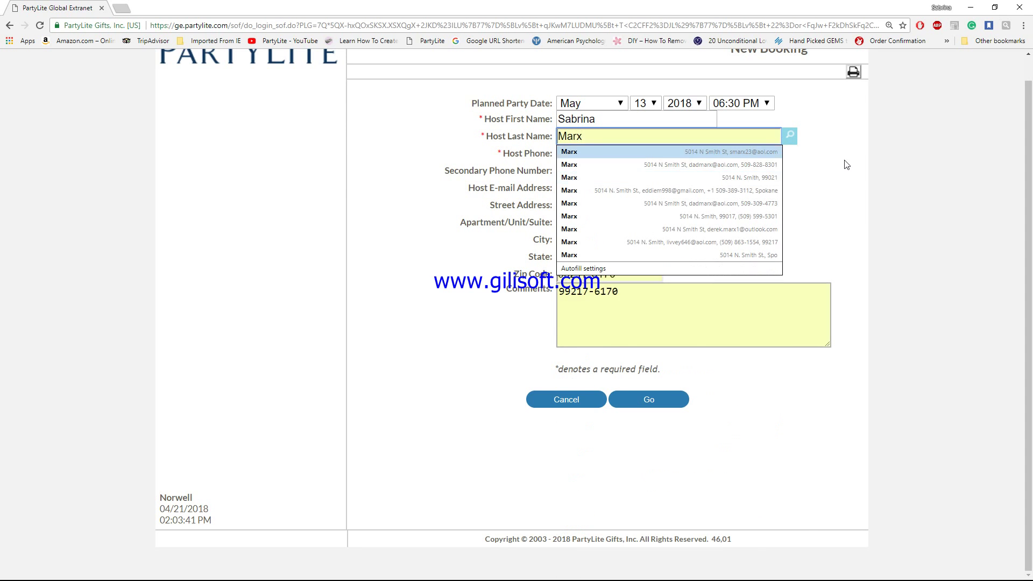
{"action": "left_click", "coordinate": [819, 175]}
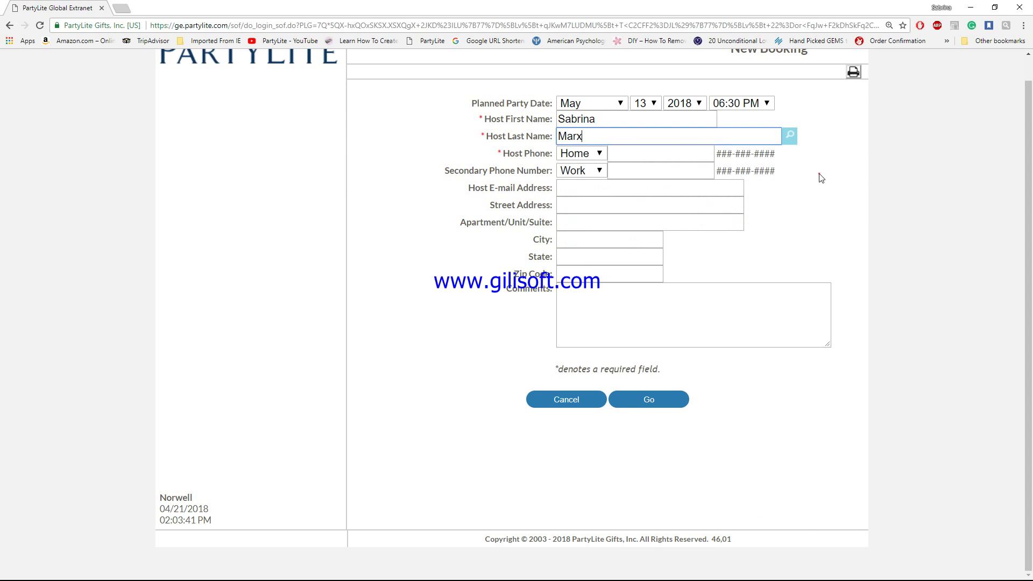
{"action": "left_click", "coordinate": [790, 137]}
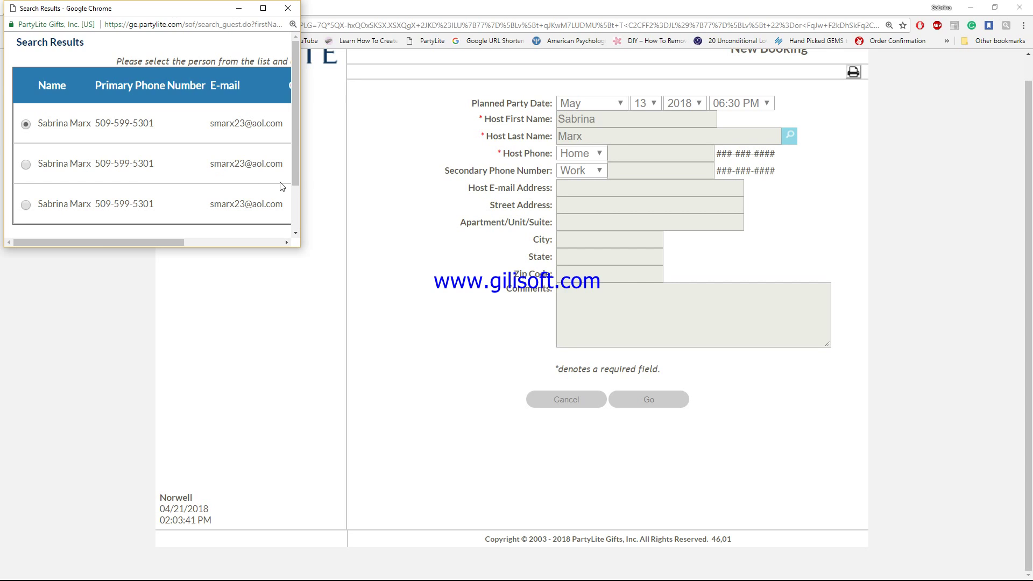
{"action": "left_click_drag", "start_coordinate": [296, 178], "coordinate": [299, 210]}
{"action": "scroll", "coordinate": [298, 210], "scroll_direction": "down", "scroll_amount": 1}
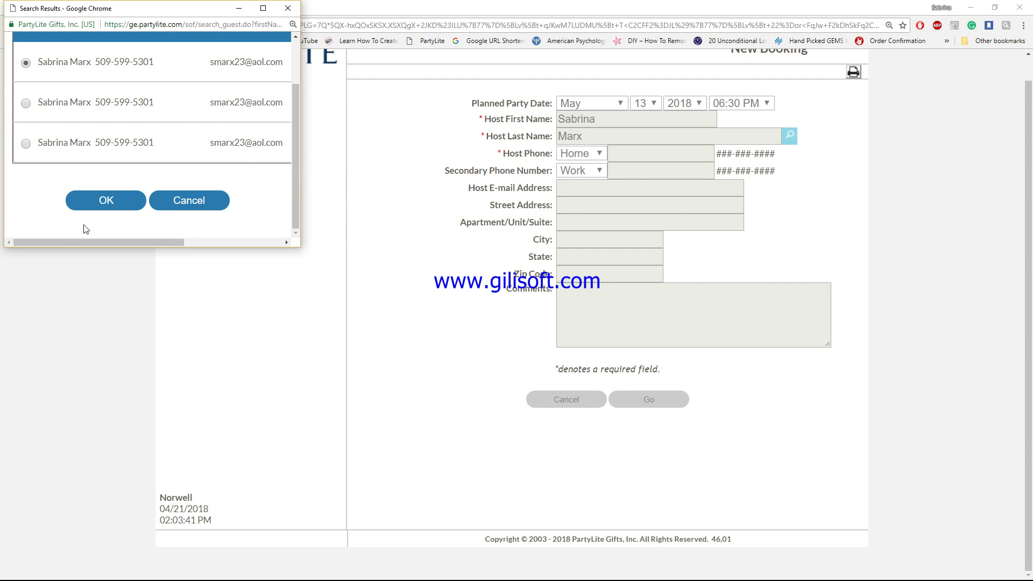
{"action": "left_click", "coordinate": [108, 201]}
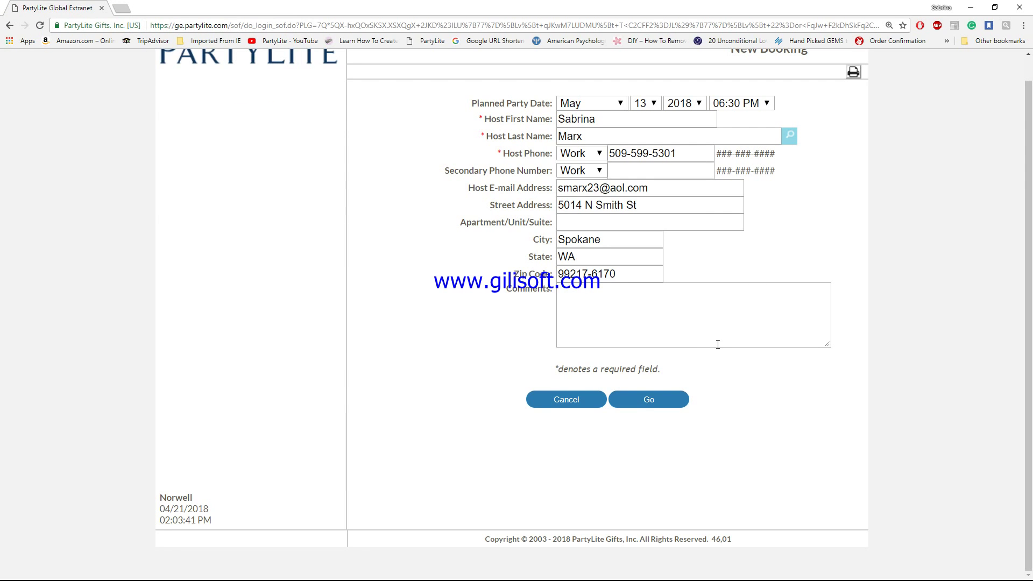
Step: Save the booking and continue past Guest List/Party Bookings and Host Selections without adding items
{"action": "left_click", "coordinate": [655, 400]}
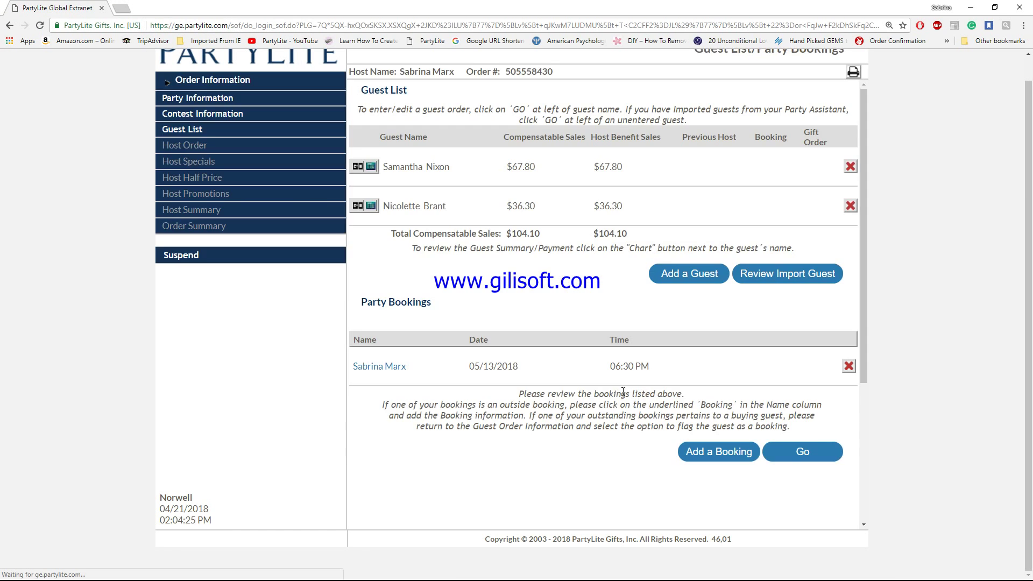
{"action": "scroll", "coordinate": [684, 349], "scroll_direction": "down", "scroll_amount": 3}
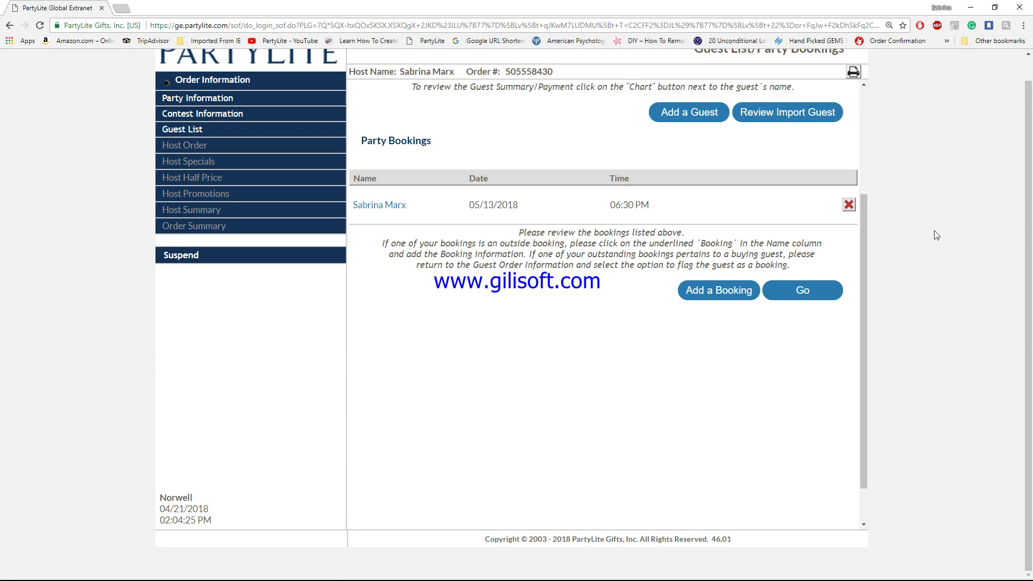
{"action": "left_click", "coordinate": [809, 297]}
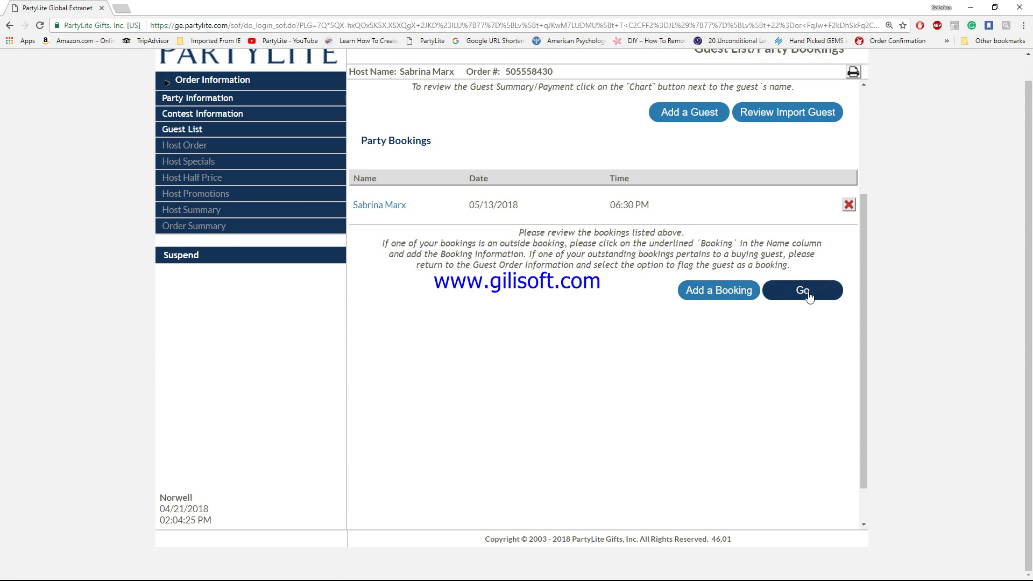
{"action": "left_click", "coordinate": [809, 294]}
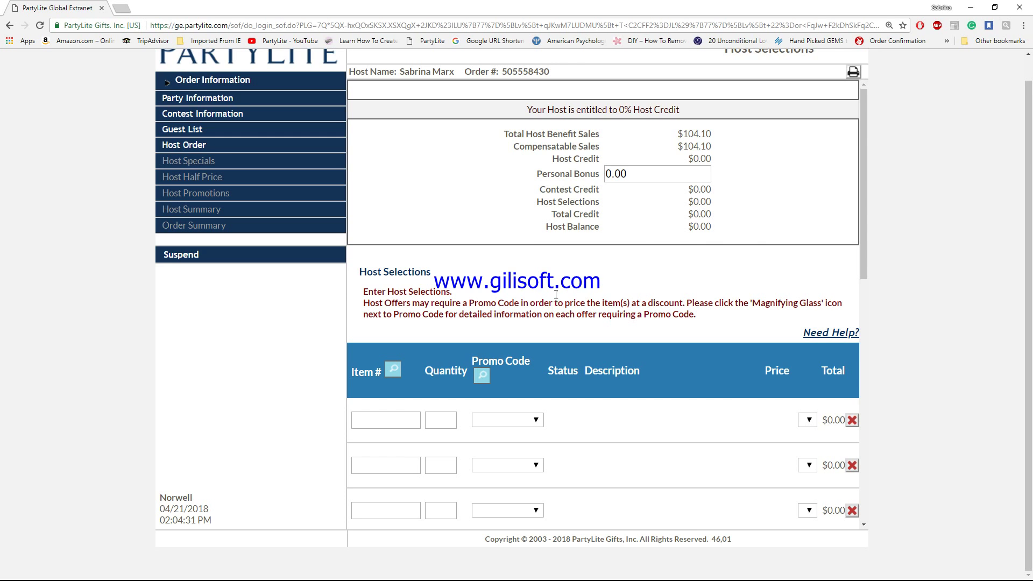
{"action": "scroll", "coordinate": [557, 293], "scroll_direction": "down", "scroll_amount": 2}
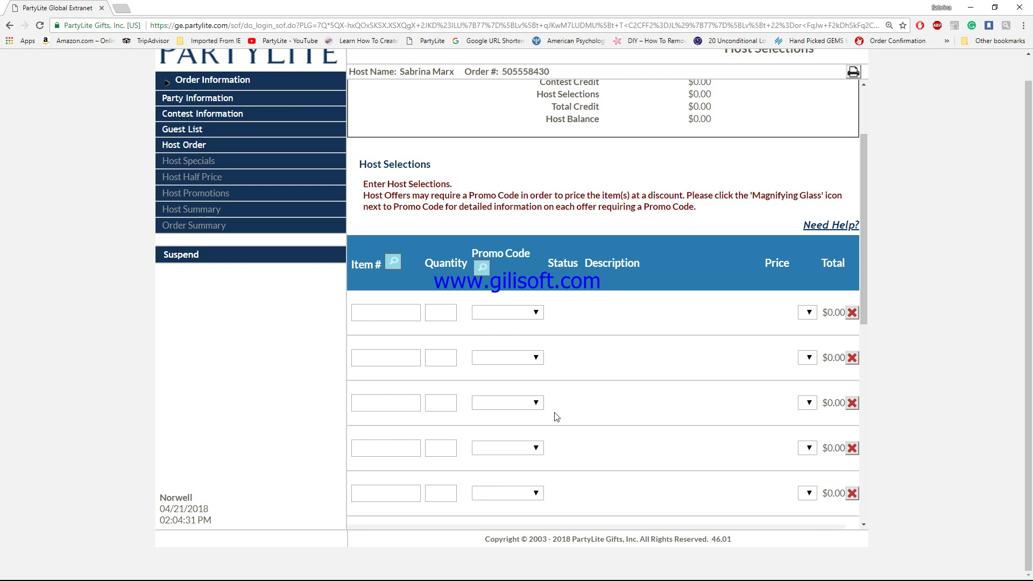
{"action": "scroll", "coordinate": [653, 419], "scroll_direction": "down", "scroll_amount": 4}
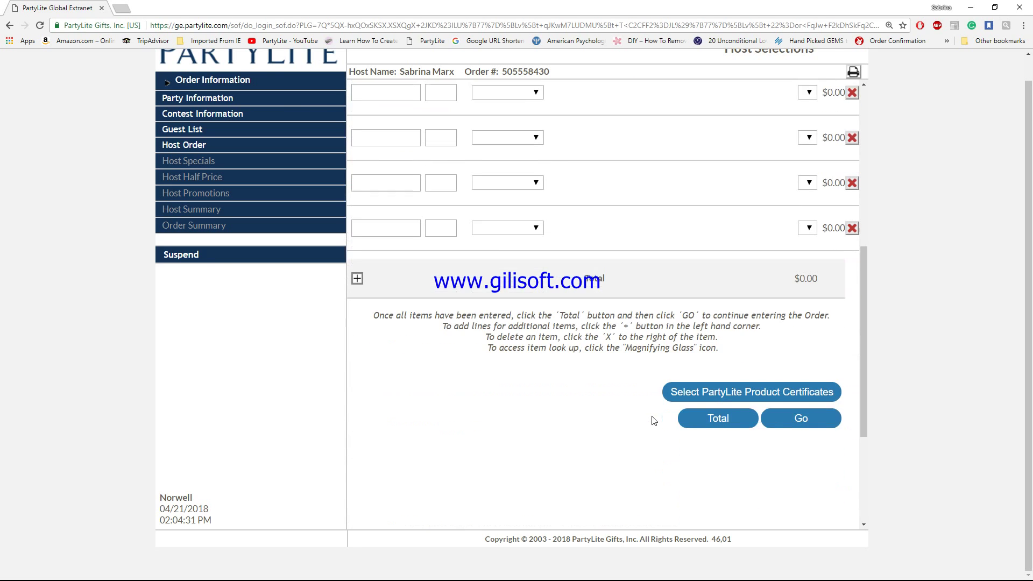
{"action": "left_click", "coordinate": [796, 416]}
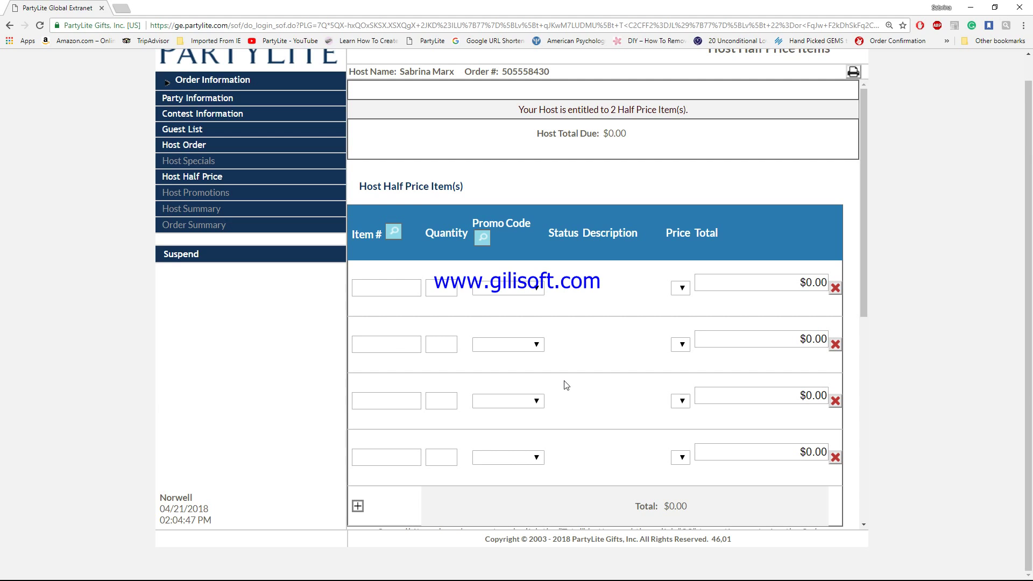
Step: Scroll through the Host Half Price Items page, leaving both half-price item slots empty
{"action": "scroll", "coordinate": [627, 391], "scroll_direction": "down", "scroll_amount": 2}
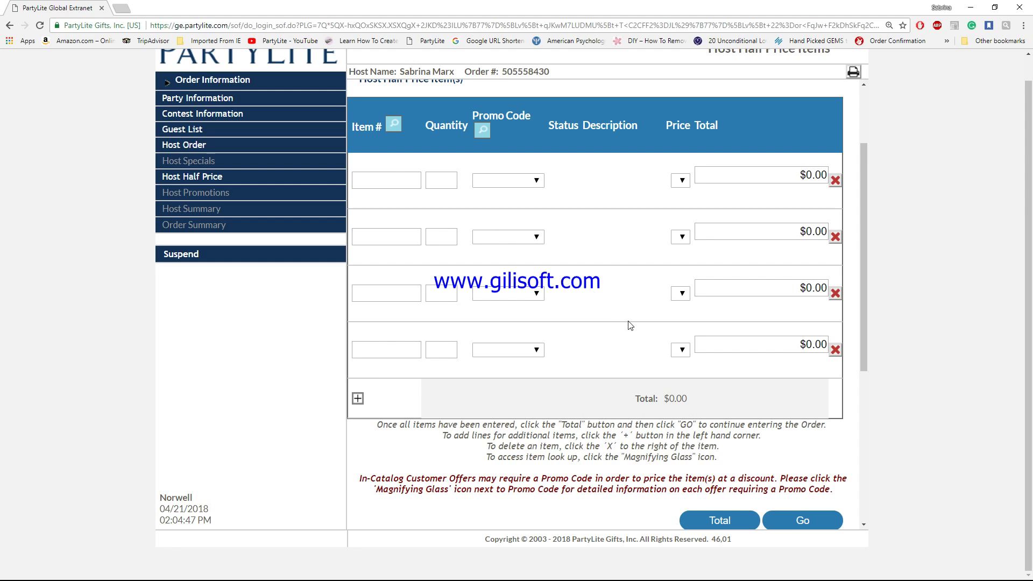
{"action": "scroll", "coordinate": [619, 330], "scroll_direction": "down", "scroll_amount": 1}
{"action": "scroll", "coordinate": [622, 330], "scroll_direction": "down", "scroll_amount": 2}
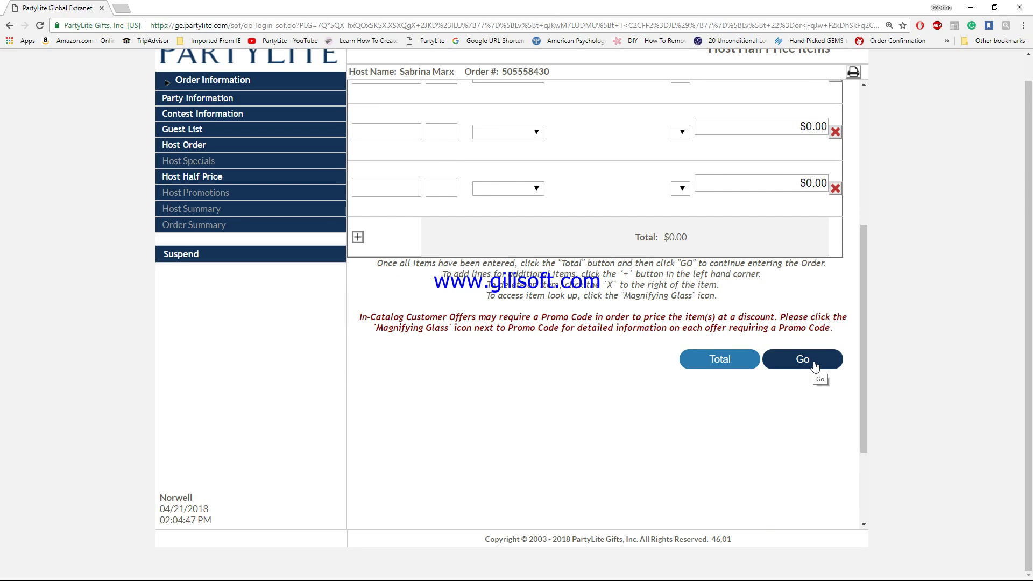
Step: Skip half-price items and host promotions to reach the Host Summary with $0.00 due
{"action": "left_click", "coordinate": [797, 366]}
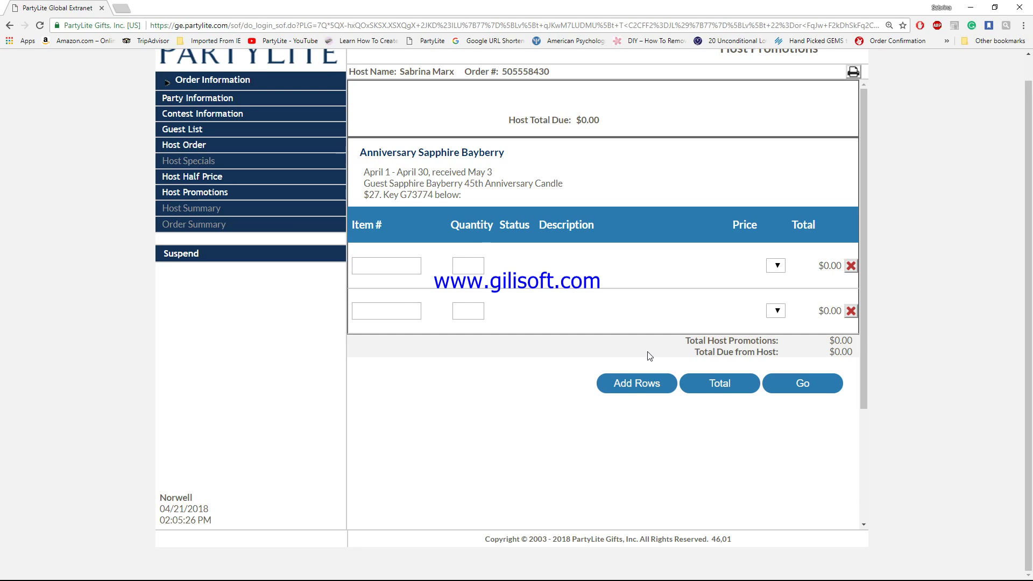
{"action": "left_click", "coordinate": [802, 384]}
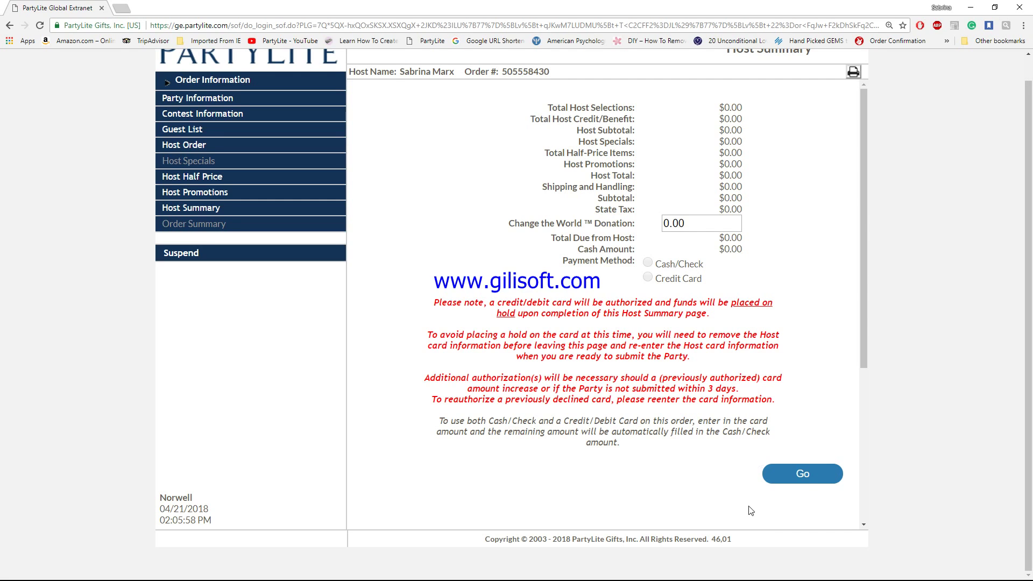
Step: Review Order Summary totals: $135.02 due, $86.28 by credit card, $48.74 by bank debit
{"action": "left_click", "coordinate": [803, 475]}
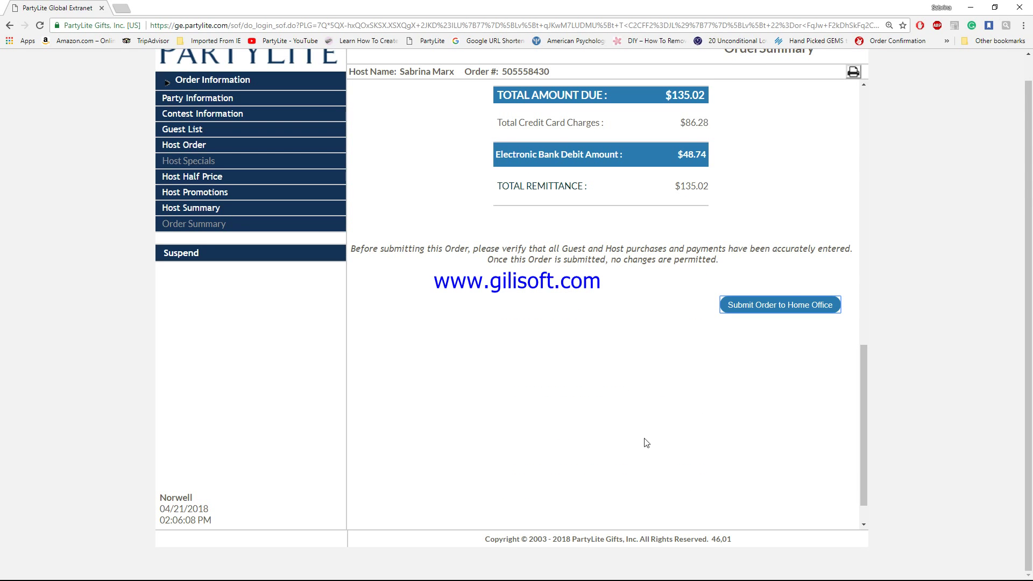
{"action": "scroll", "coordinate": [801, 173], "scroll_direction": "up", "scroll_amount": 3}
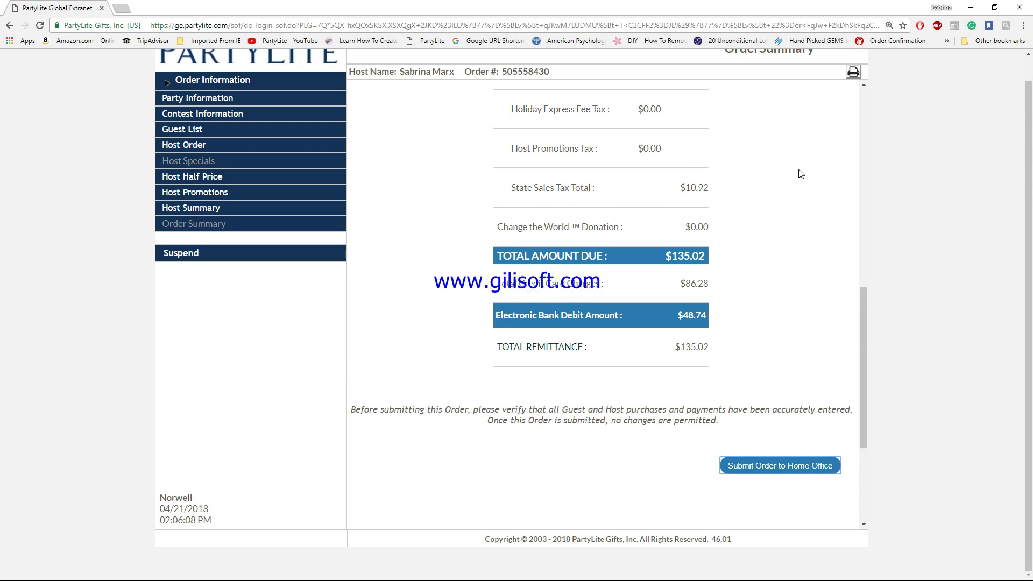
{"action": "scroll", "coordinate": [801, 175], "scroll_direction": "up", "scroll_amount": 1}
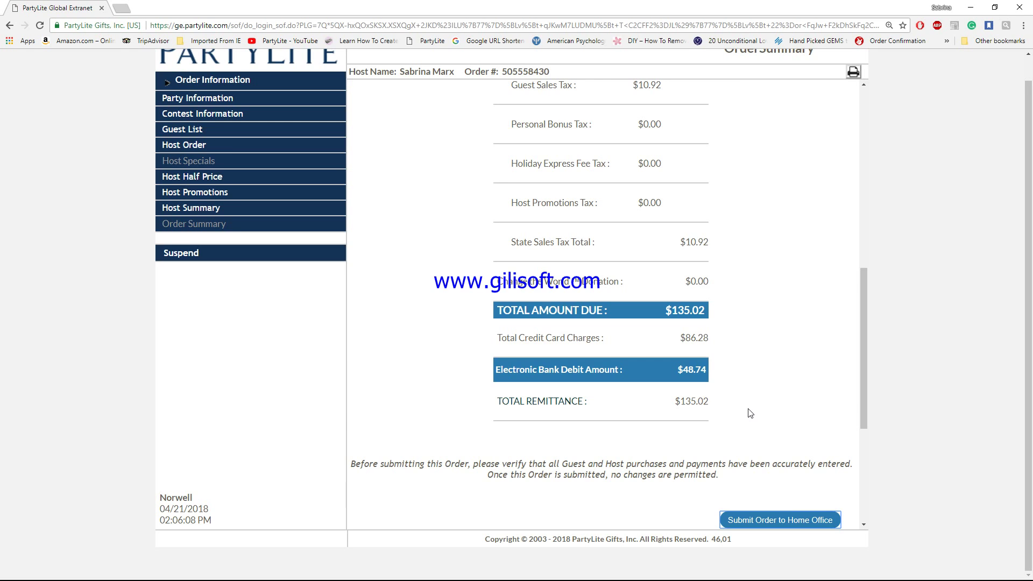
{"action": "scroll", "coordinate": [749, 418], "scroll_direction": "down", "scroll_amount": 2}
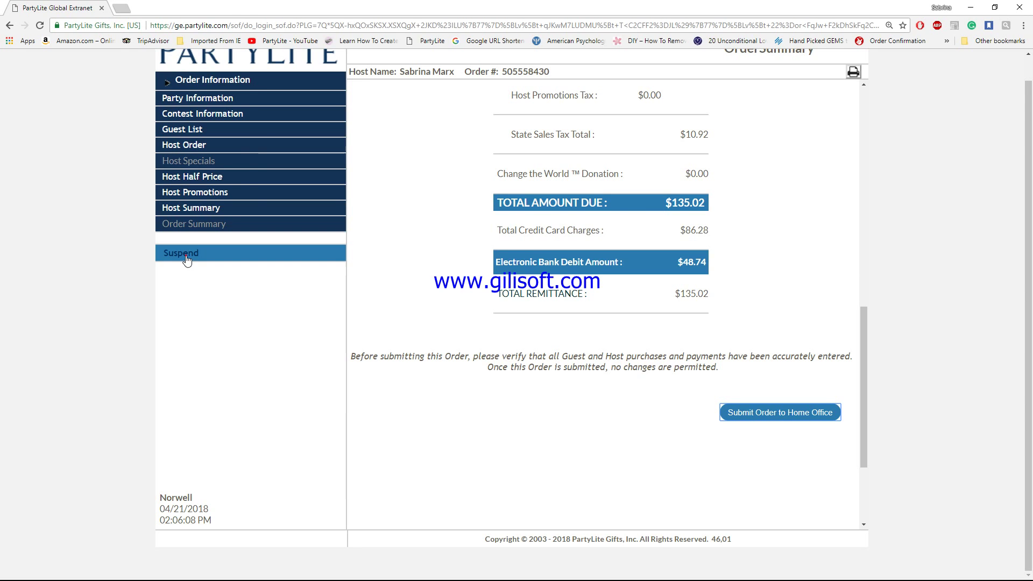
Step: Suspend and save the order, check it in the Party Assistant list, then minimize the browser
{"action": "left_click", "coordinate": [186, 259]}
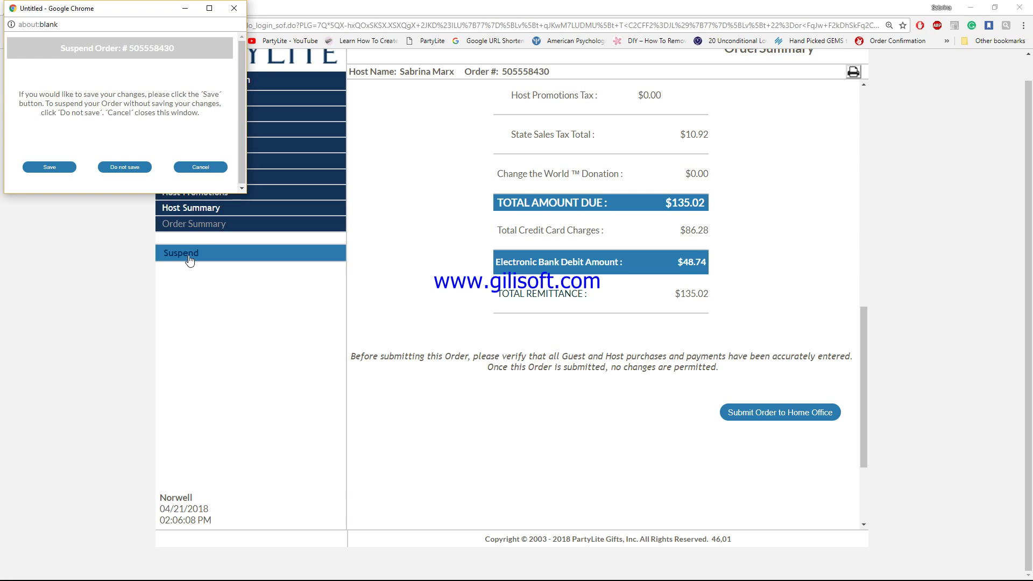
{"action": "left_click", "coordinate": [43, 172]}
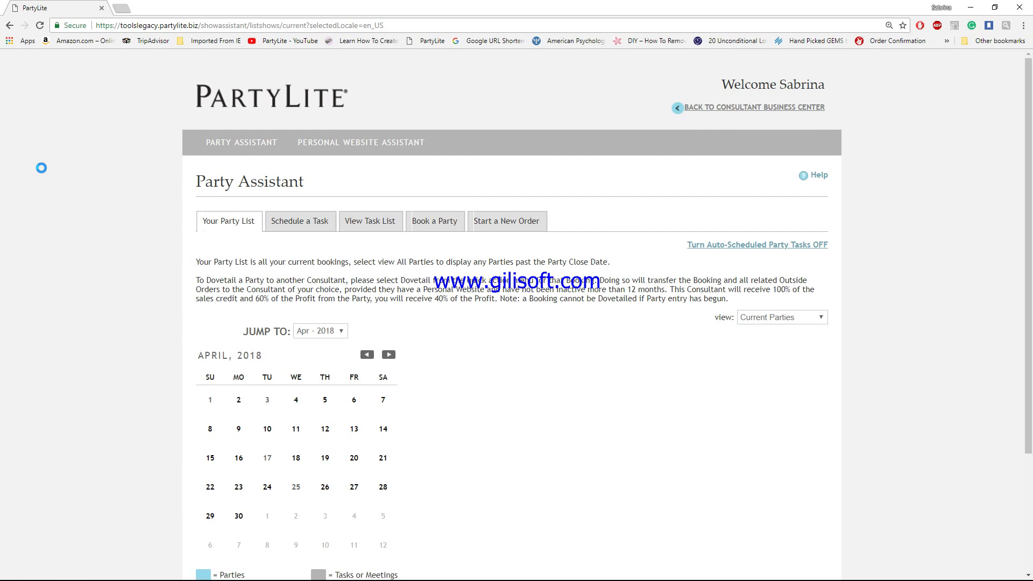
{"action": "scroll", "coordinate": [883, 441], "scroll_direction": "down", "scroll_amount": 1}
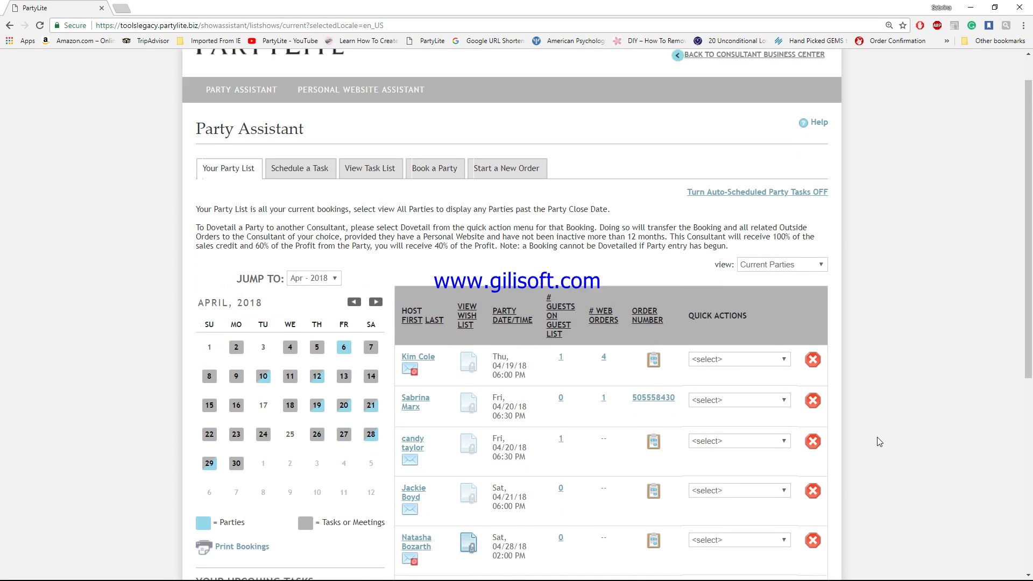
{"action": "scroll", "coordinate": [879, 442], "scroll_direction": "down", "scroll_amount": 1}
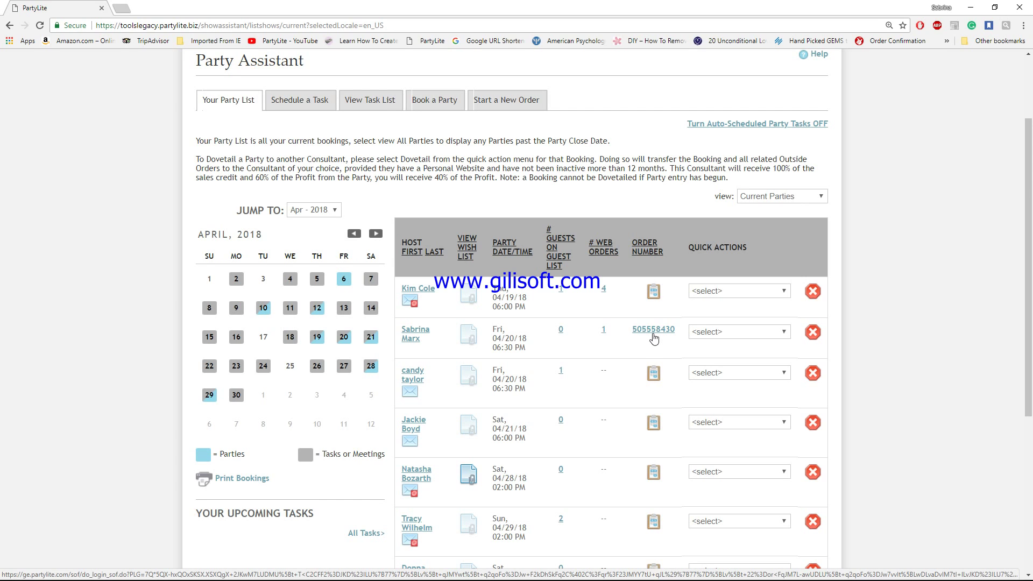
{"action": "scroll", "coordinate": [586, 546], "scroll_direction": "down", "scroll_amount": 1}
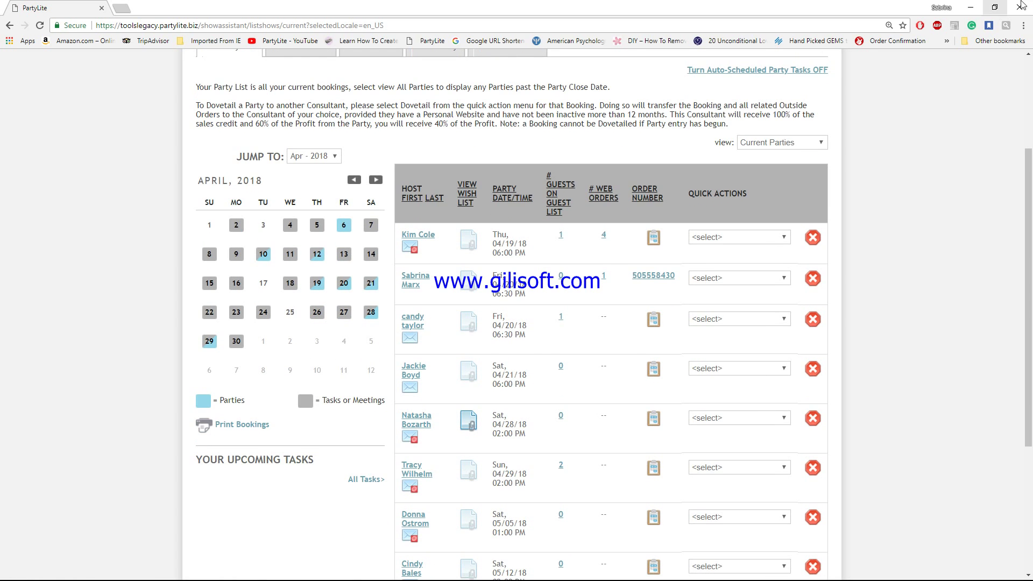
{"action": "left_click", "coordinate": [970, 8]}
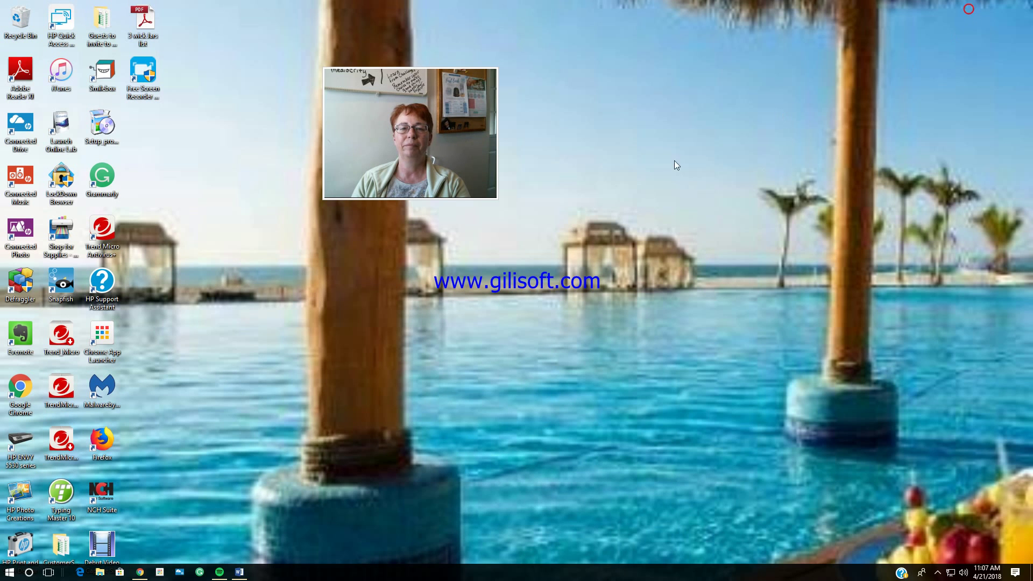
{"action": "mouse_move", "coordinate": [422, 189]}
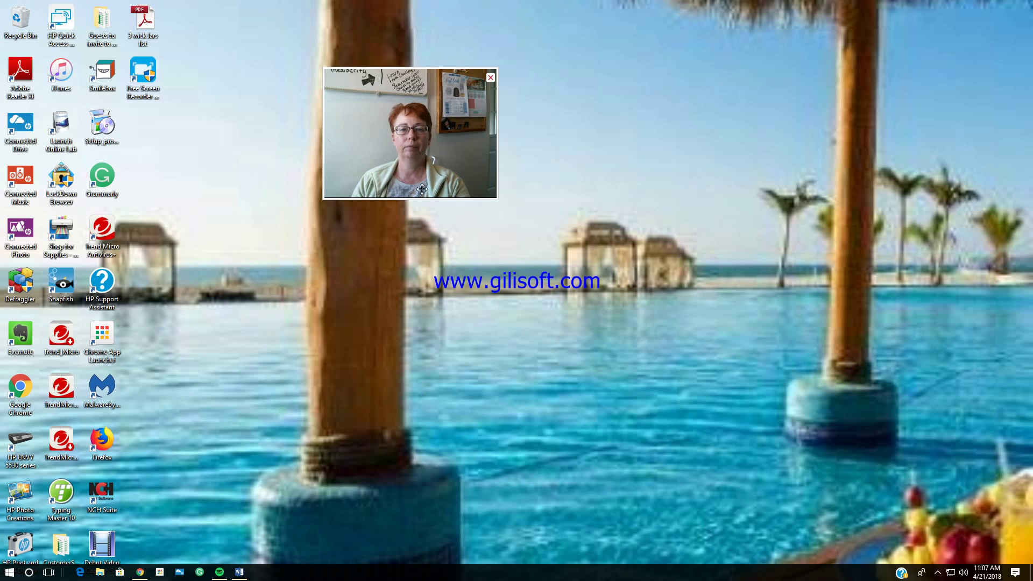